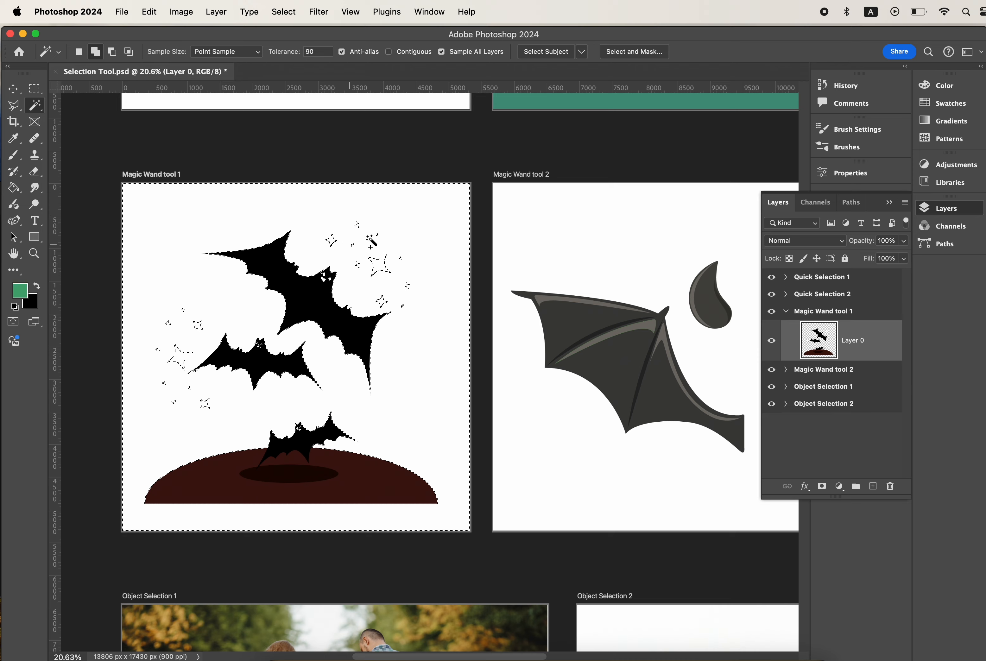
Step: Undo the last change on the Magic Wand tool 1 artboard and reselect its orange background with the Magic Wand at tolerance 10
key("super+z")
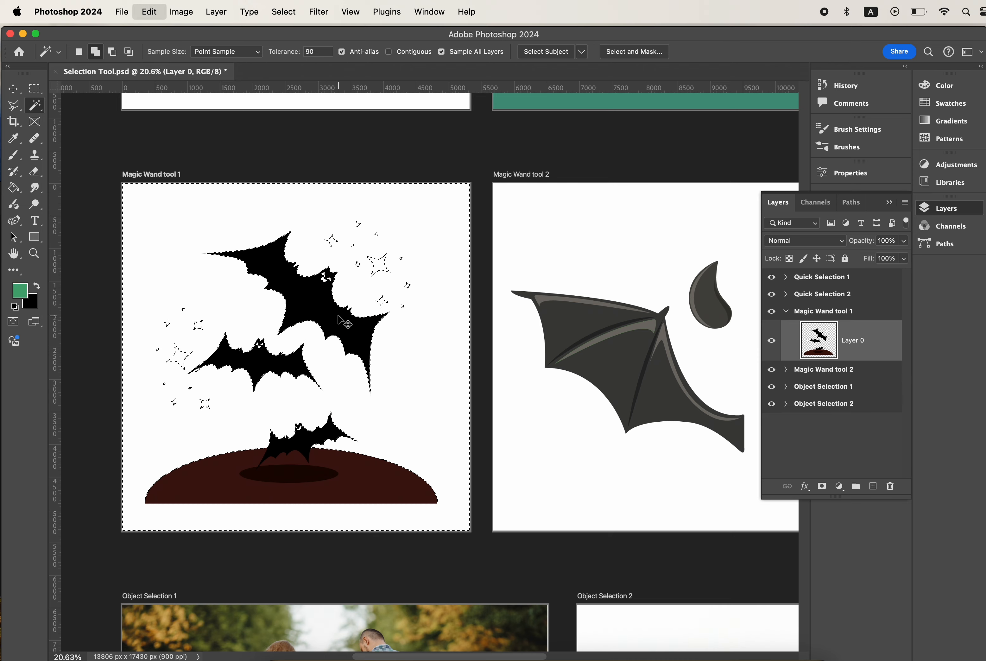
key("super+d")
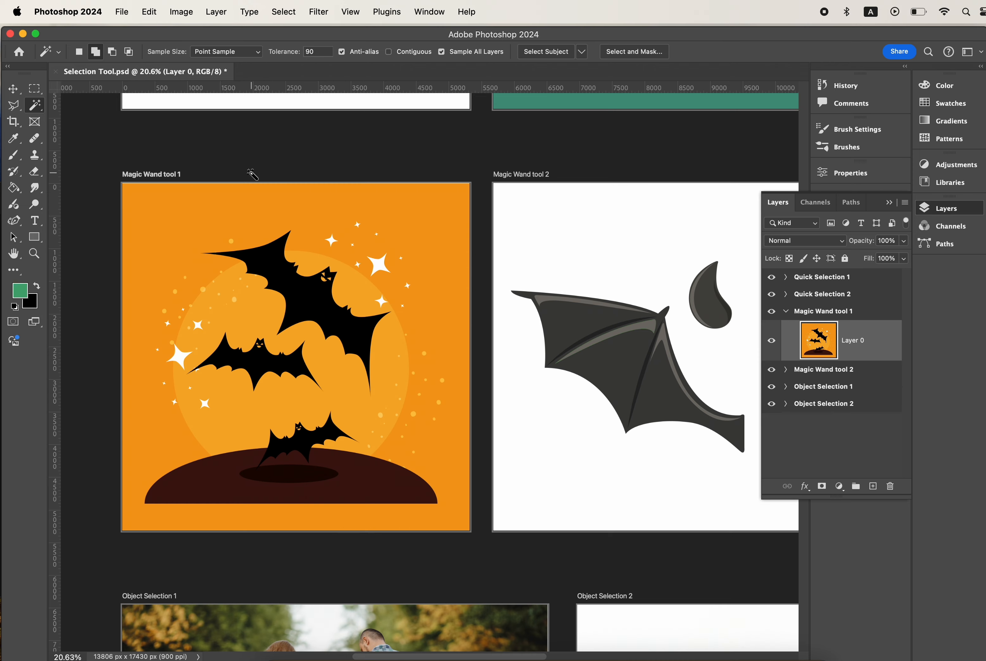
left_click(319, 53)
type("1")
left_click(449, 246)
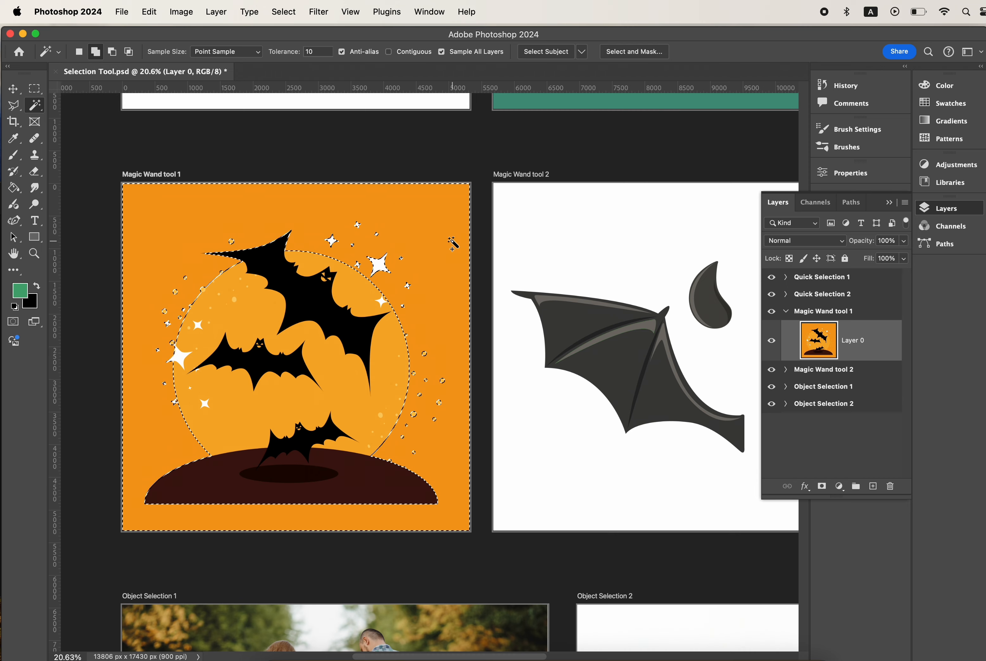
Step: Try deleting the selected orange background, and undo the deletion
key("Delete")
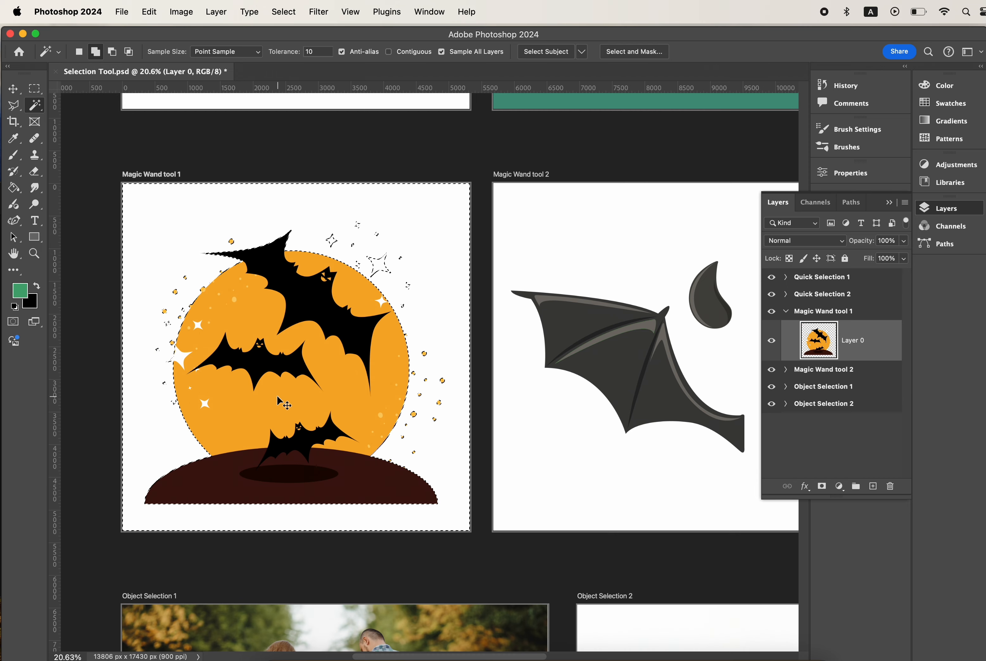
key("super+z")
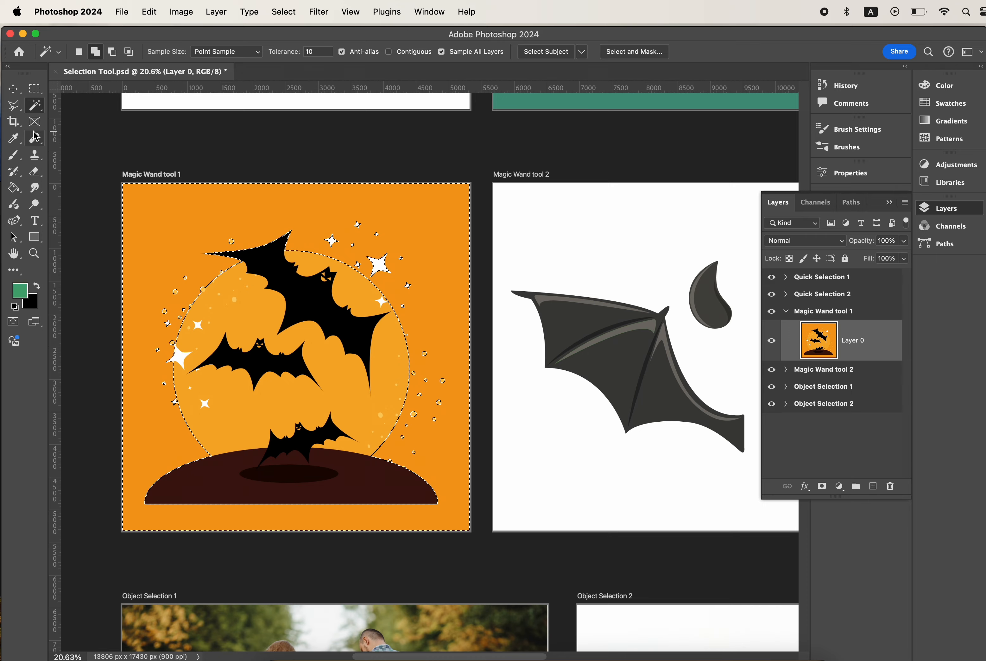
Step: Fill the selected background with the green foreground color using the Paint Bucket, and deselect
left_click(13, 190)
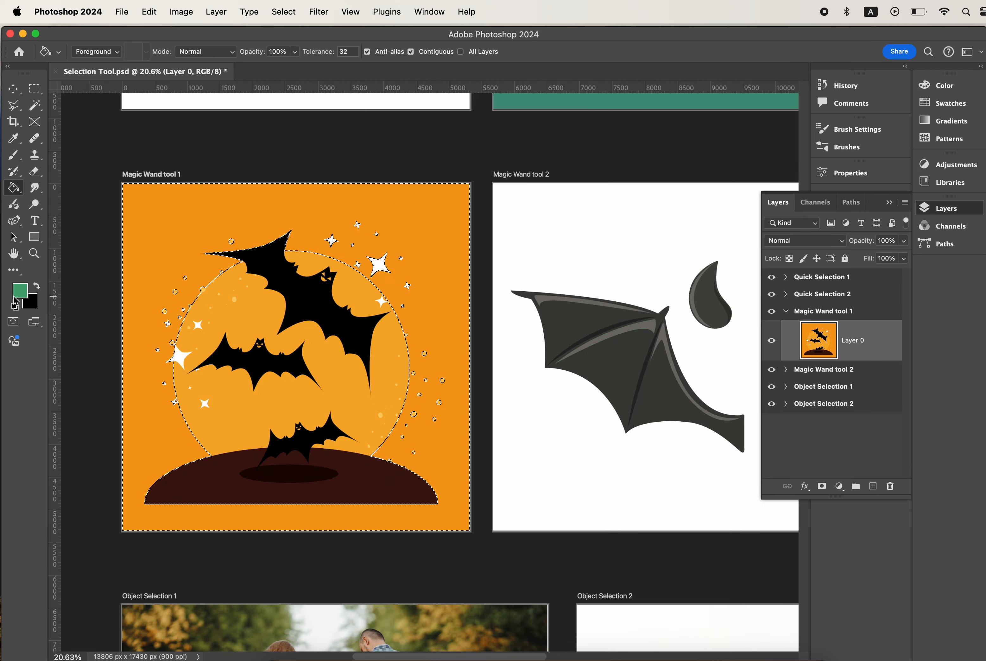
left_click(175, 230)
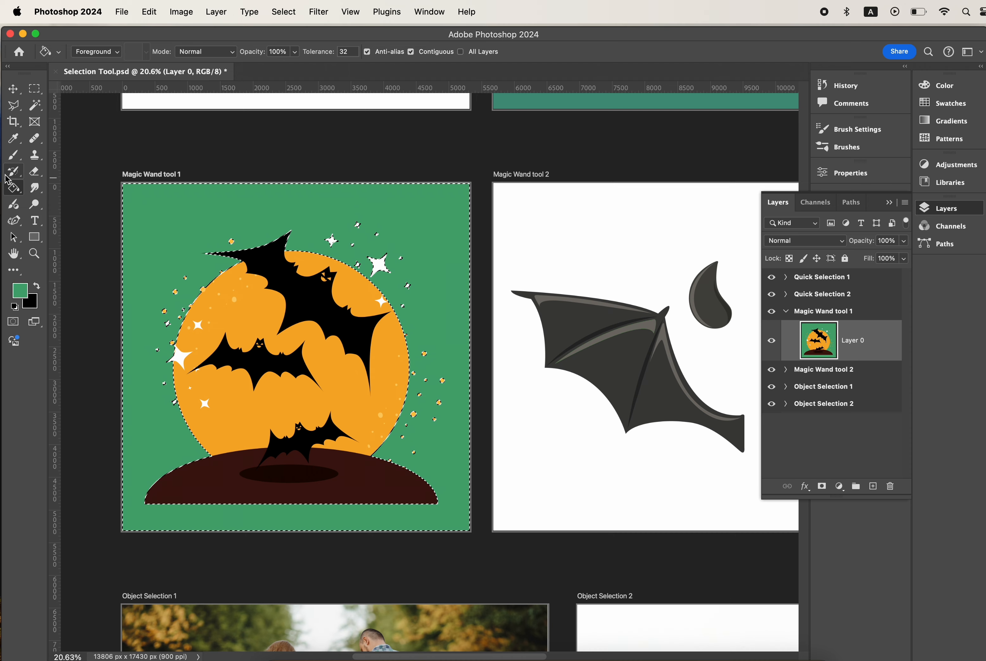
left_click(283, 11)
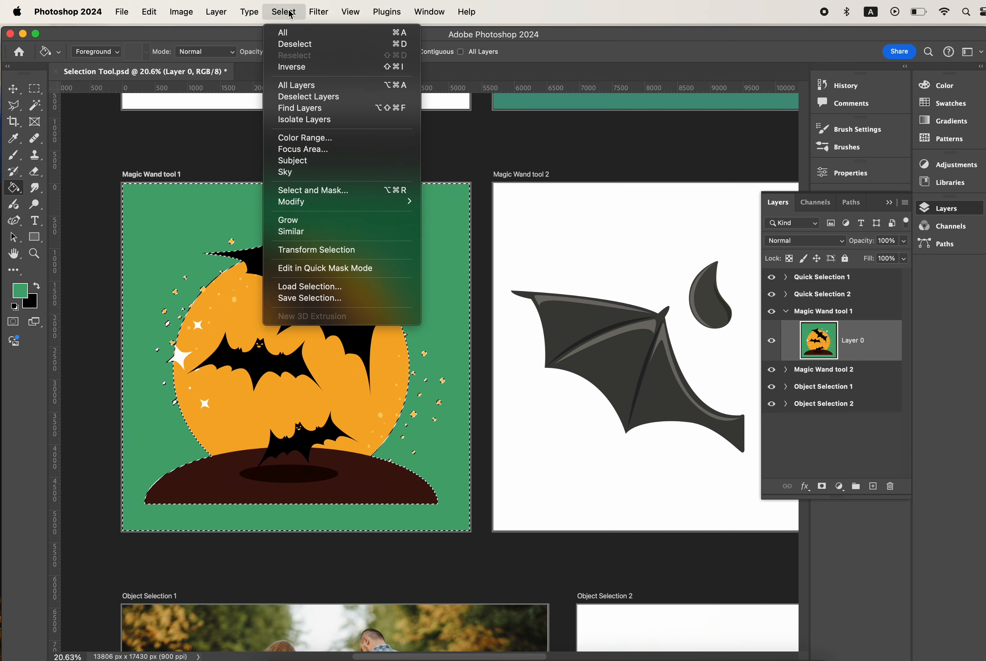
left_click(294, 48)
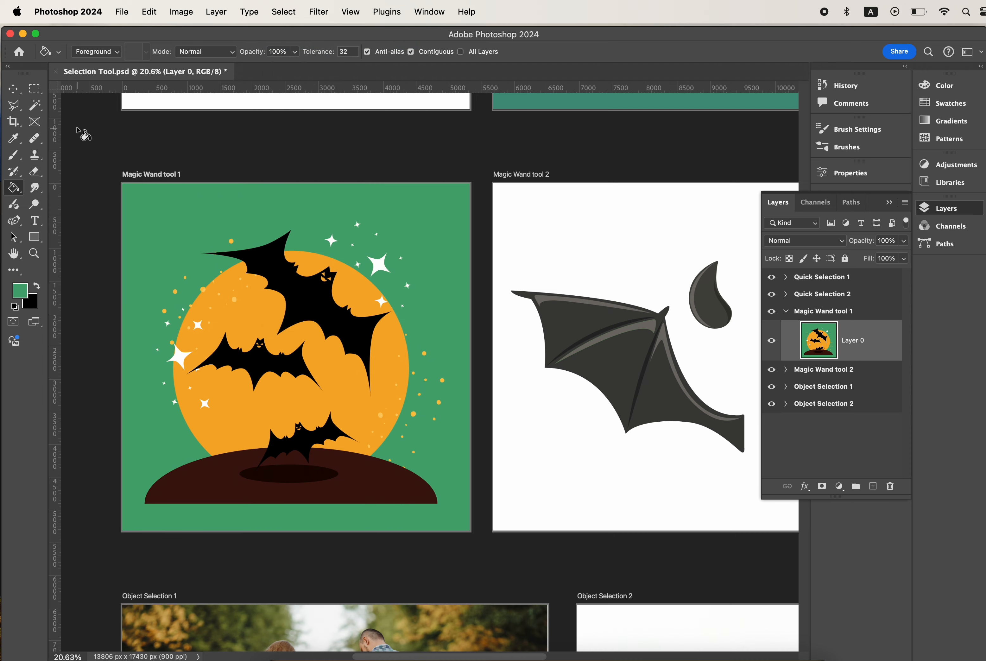
Step: Select the orange moon with the Magic Wand, fill it with blue #4a82a9 using the Paint Bucket, and deselect
left_click(34, 104)
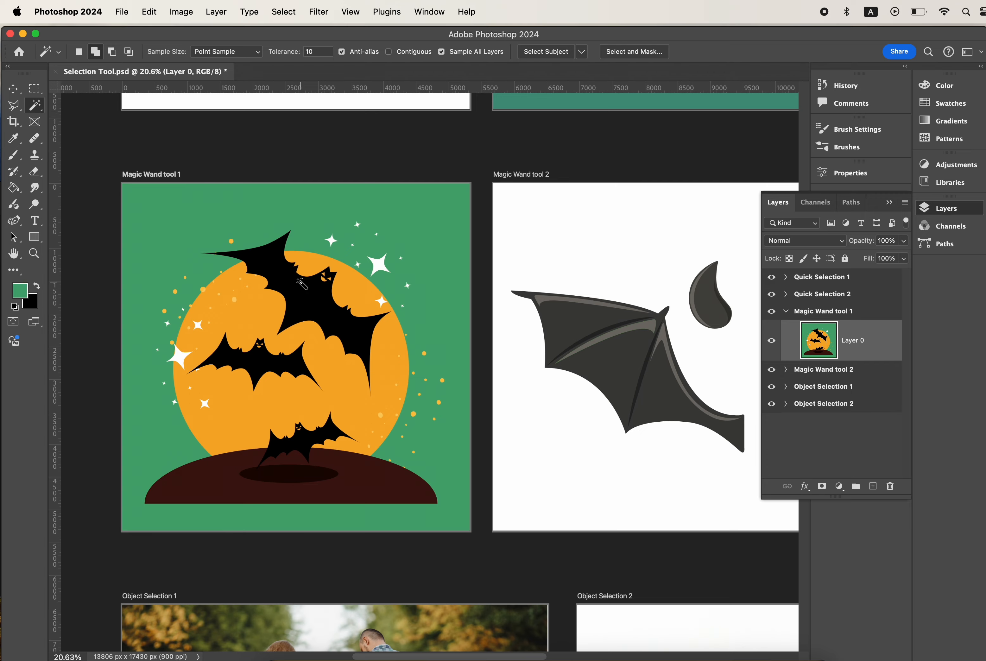
left_click(258, 328)
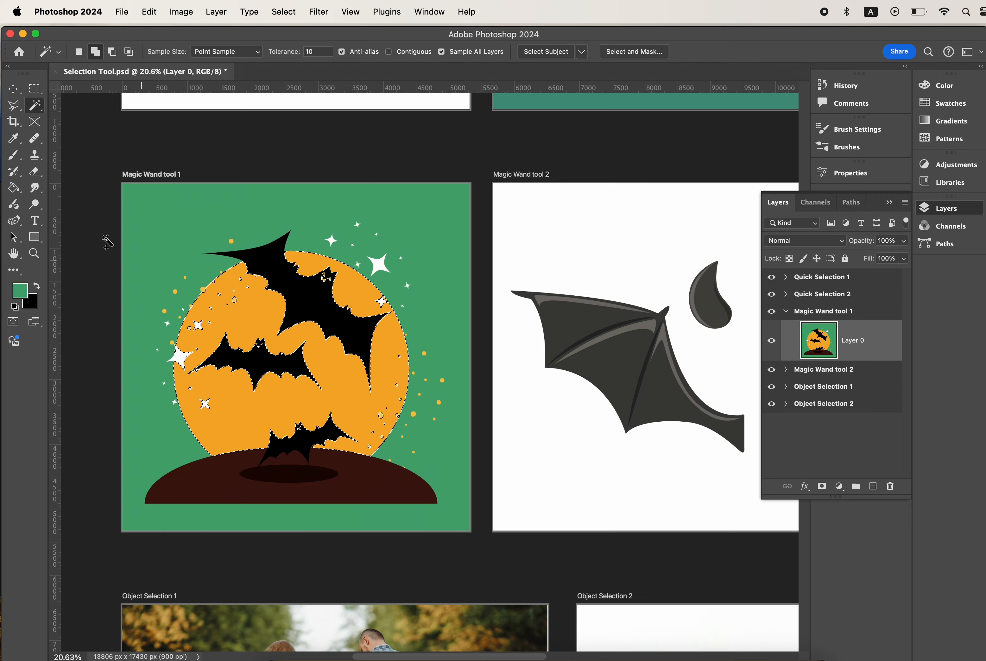
left_click(15, 190)
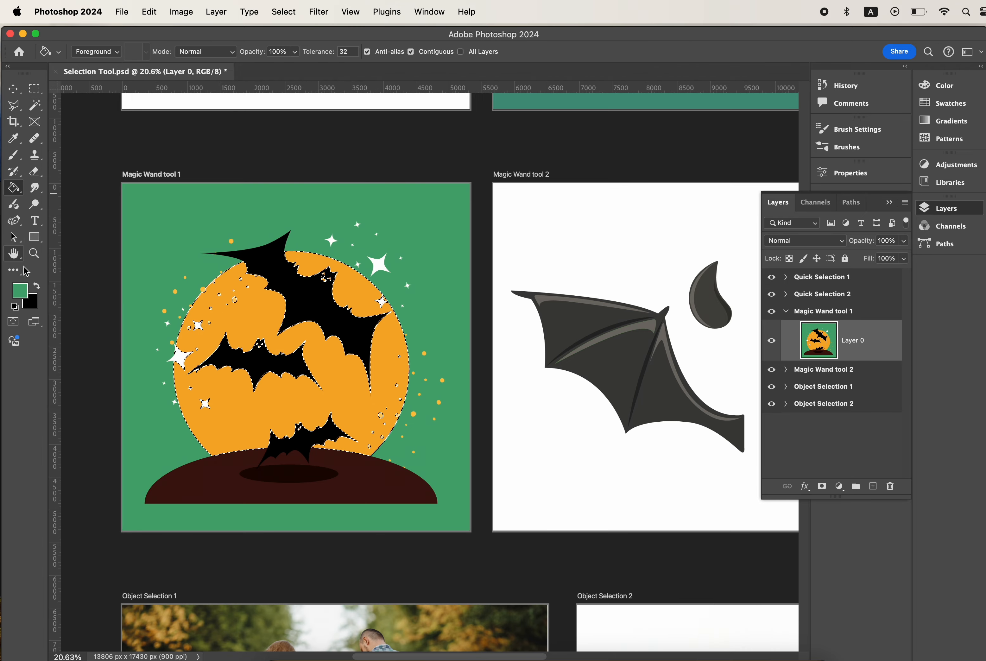
left_click(18, 290)
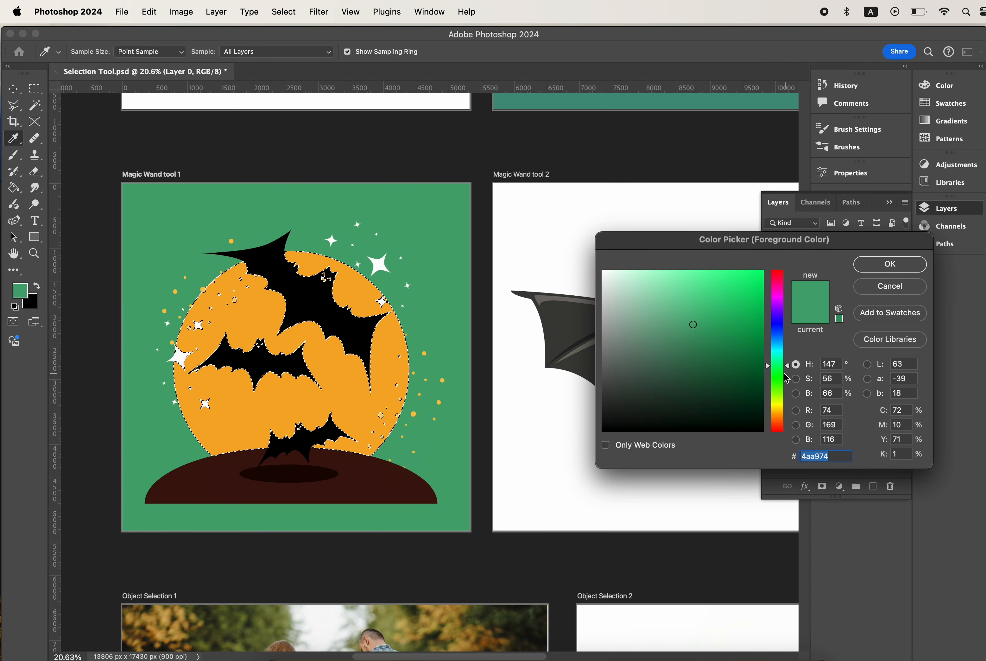
left_click_drag(781, 368, 779, 339)
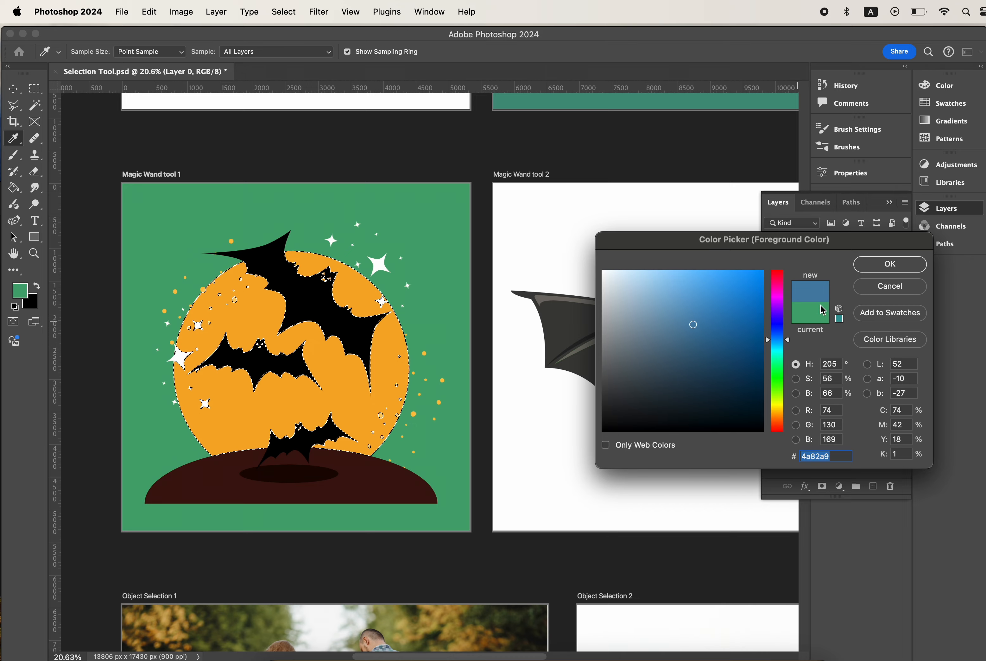
left_click(884, 265)
left_click(331, 371)
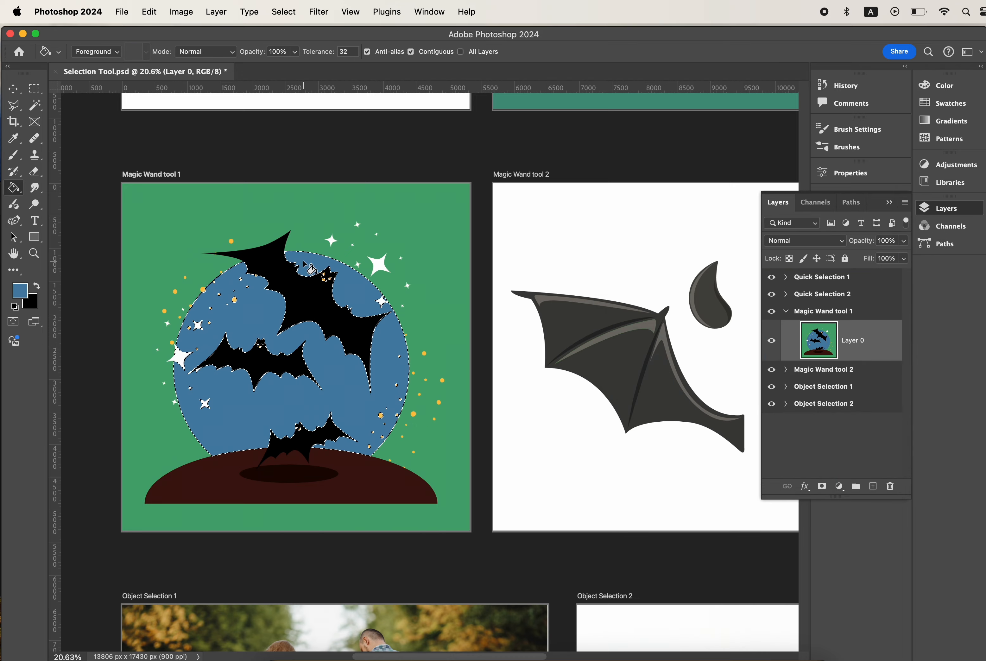
left_click(284, 12)
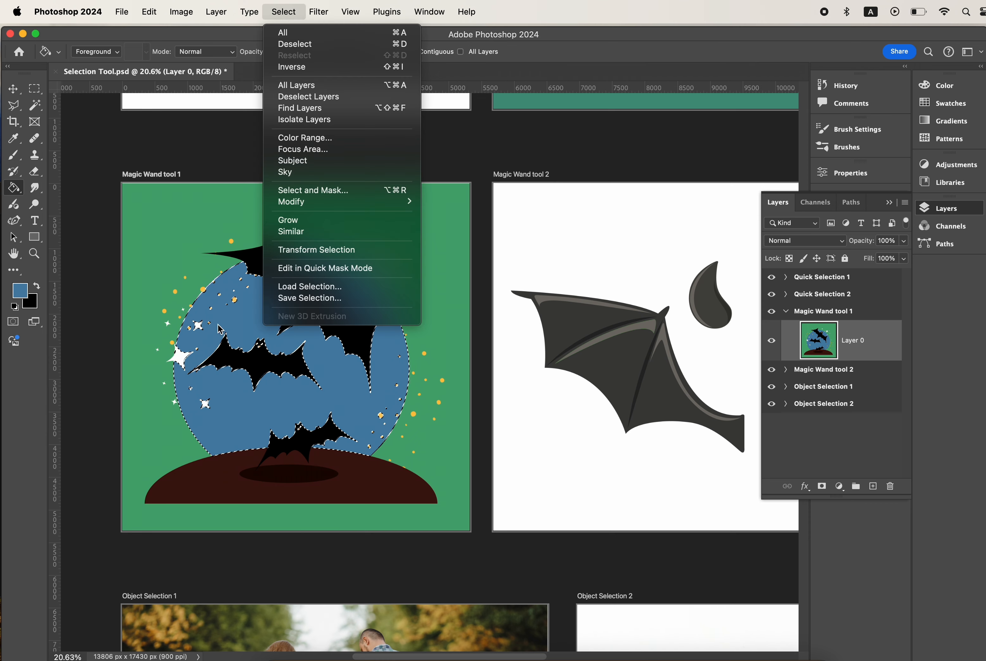
left_click(289, 43)
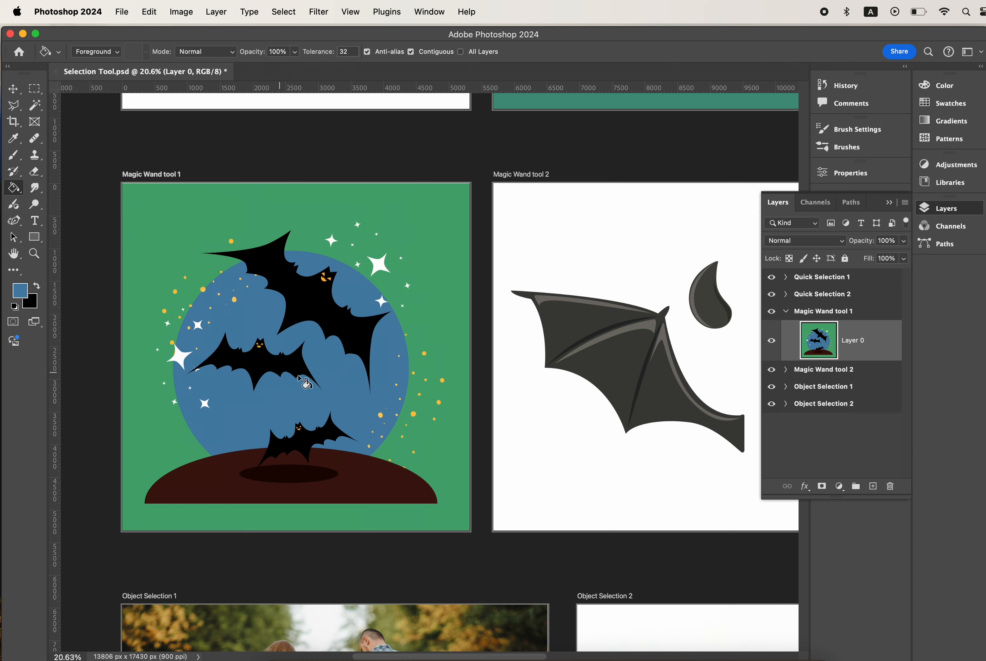
Step: Select the black bats with the Magic Wand, fill them with a dark reddish brown using the Paint Bucket, and deselect
left_click(37, 108)
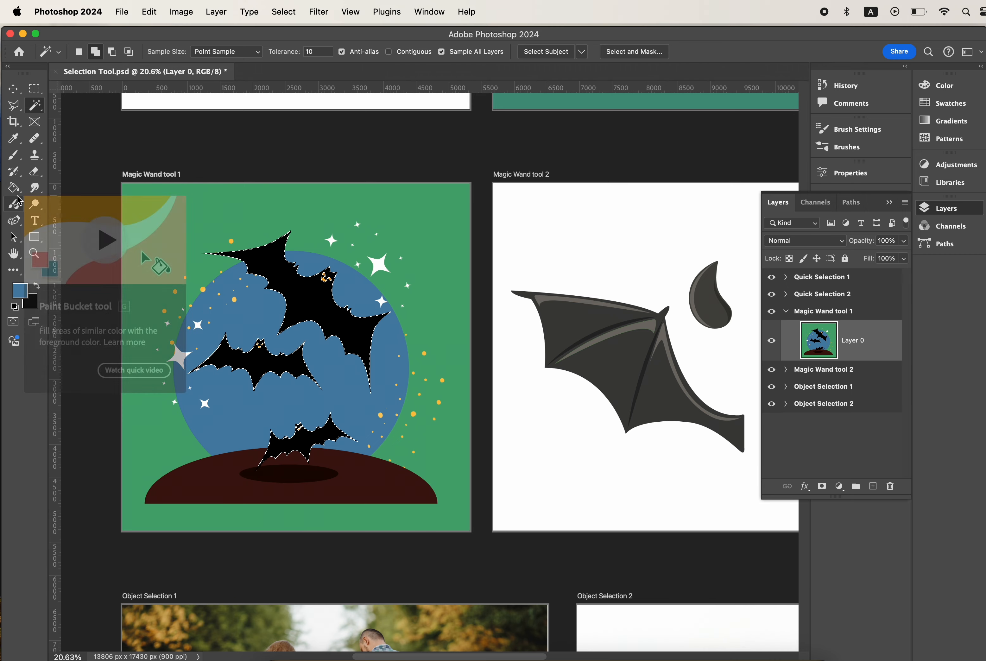
left_click(15, 270)
left_click(22, 289)
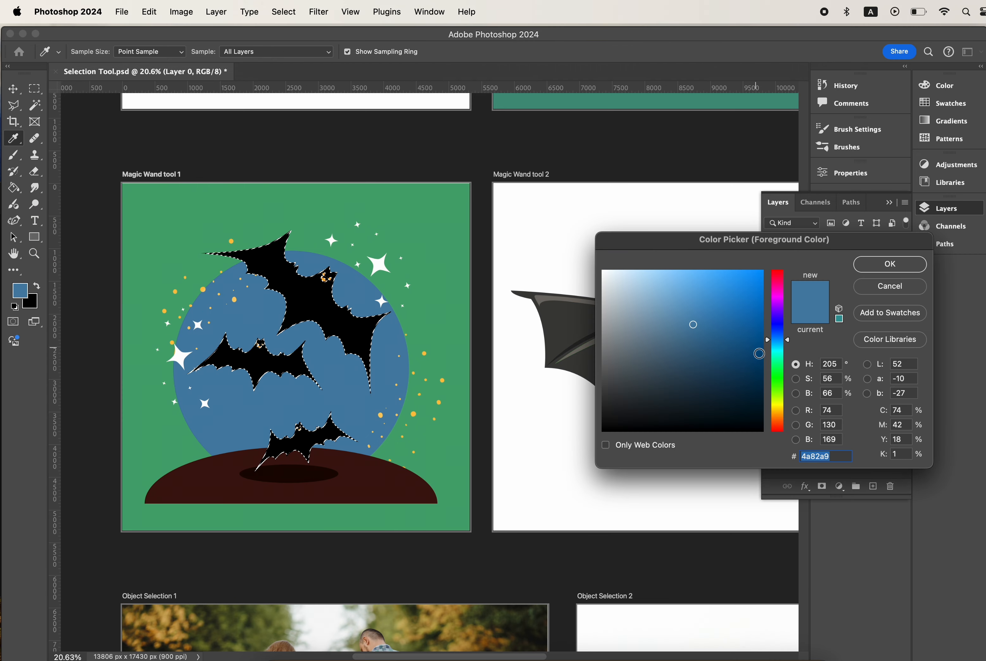
left_click_drag(779, 386, 780, 429)
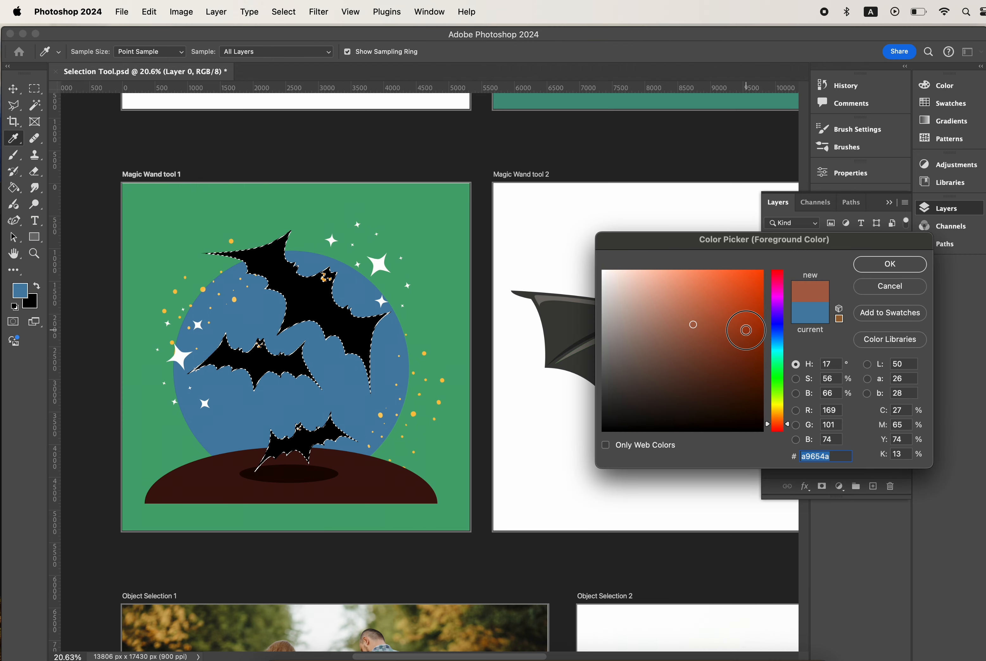
left_click_drag(746, 330, 751, 375)
left_click(874, 270)
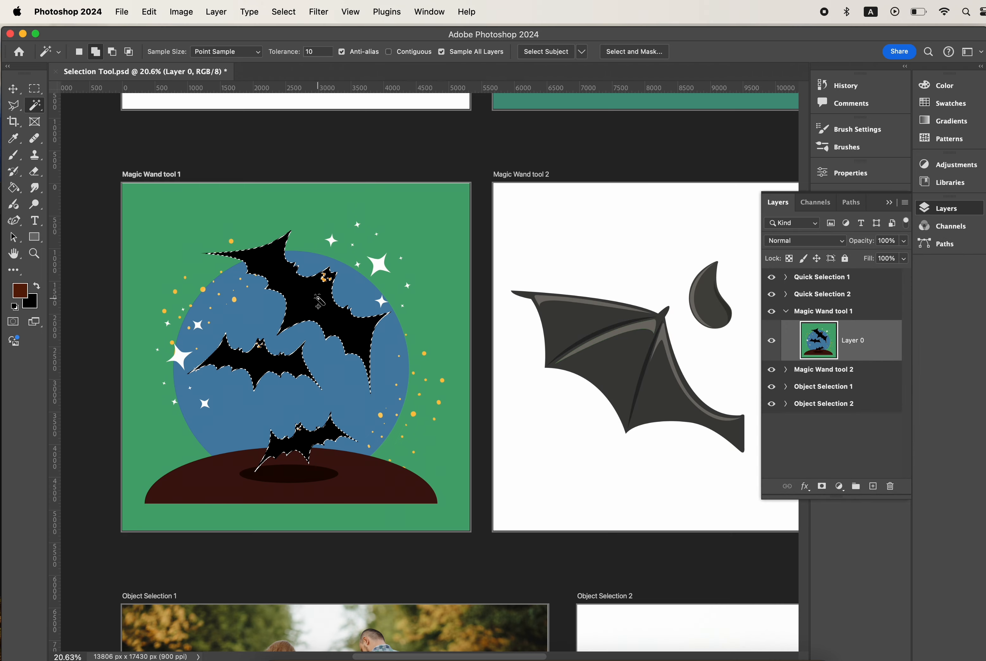
left_click(14, 187)
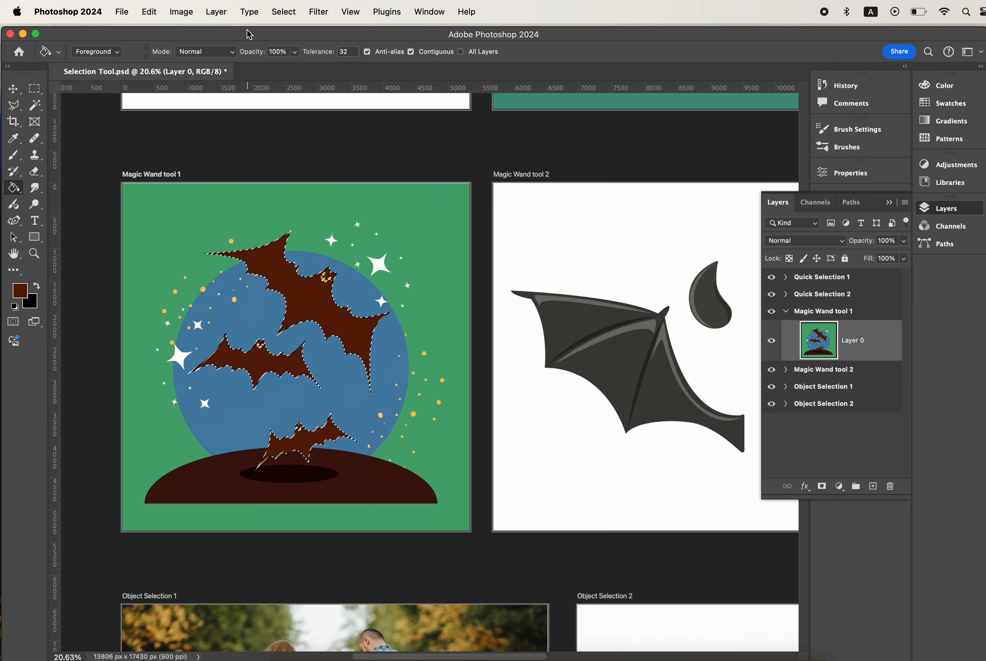
left_click(284, 11)
left_click(293, 44)
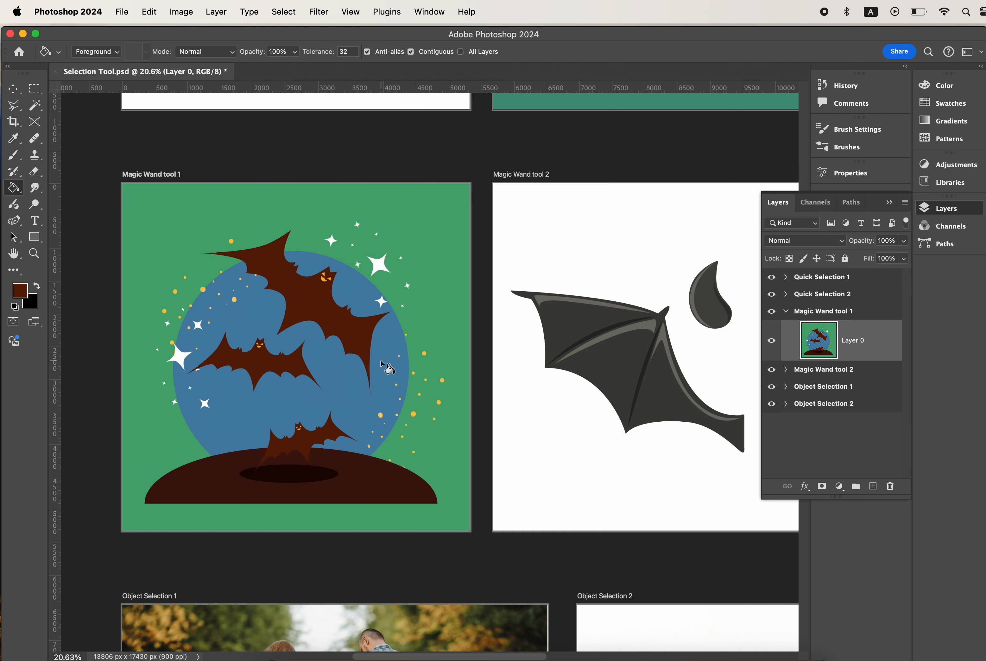
Step: Add a new empty layer to the Magic Wand tool 2 artboard and place it beneath Layer 3
scroll(382, 363, "right", 15)
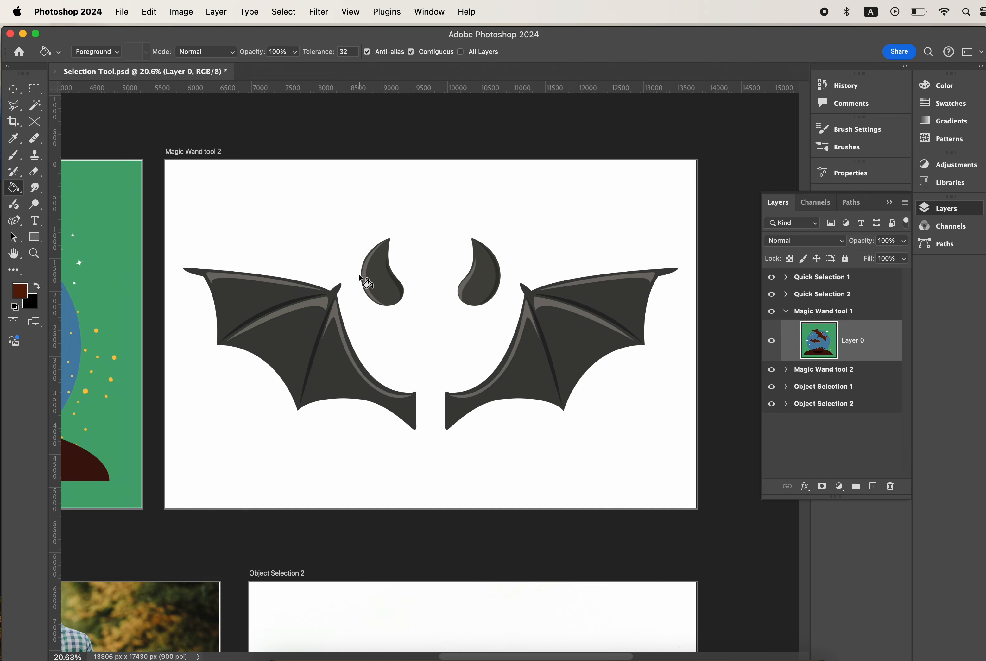
scroll(367, 283, "left", 2)
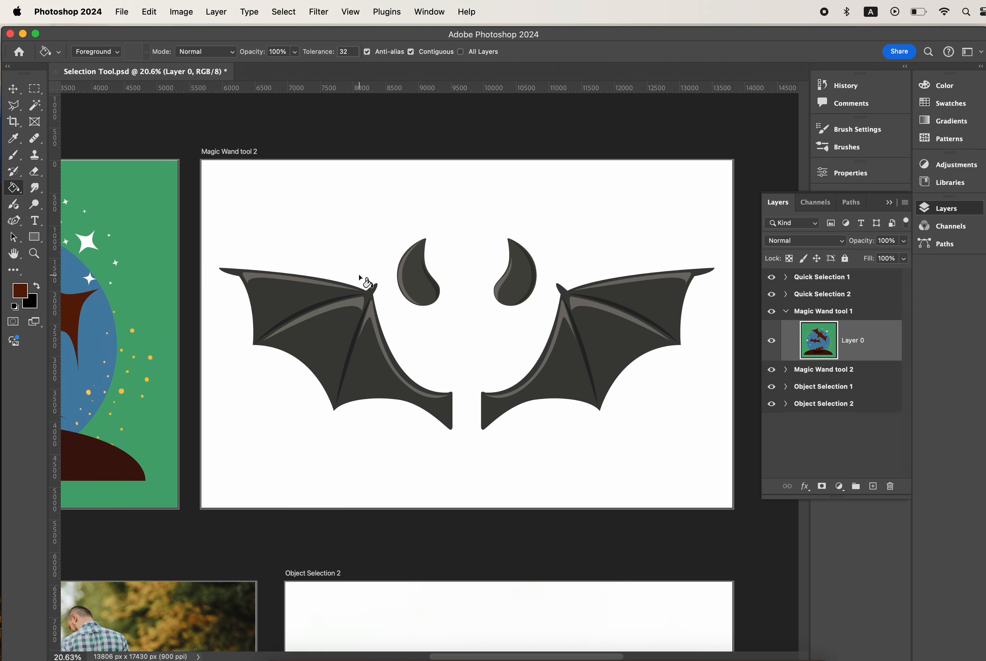
left_click(787, 313)
left_click(786, 328)
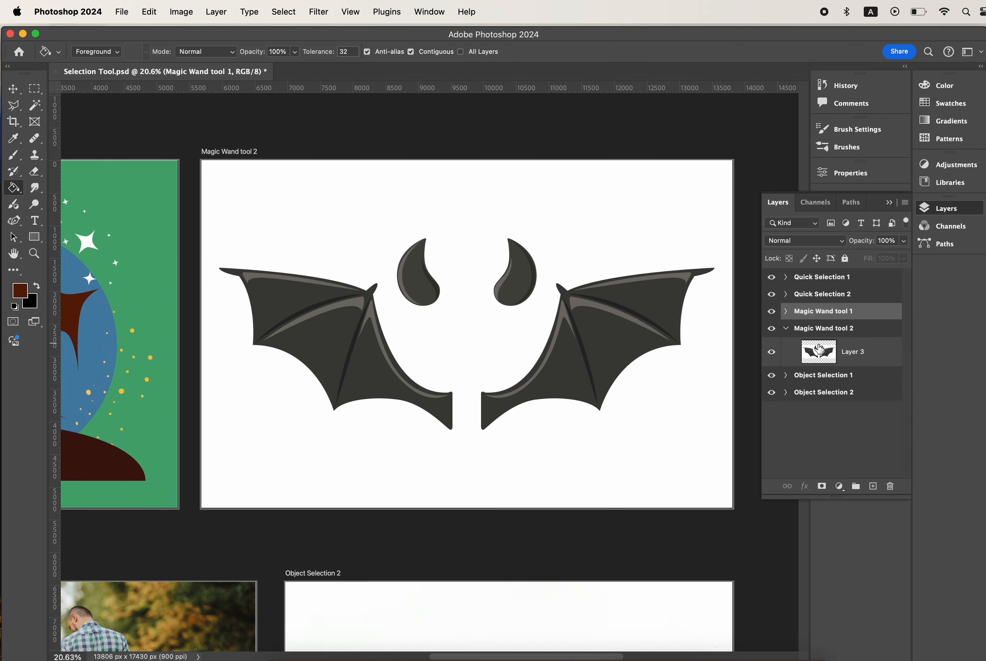
left_click(839, 335)
left_click(844, 356)
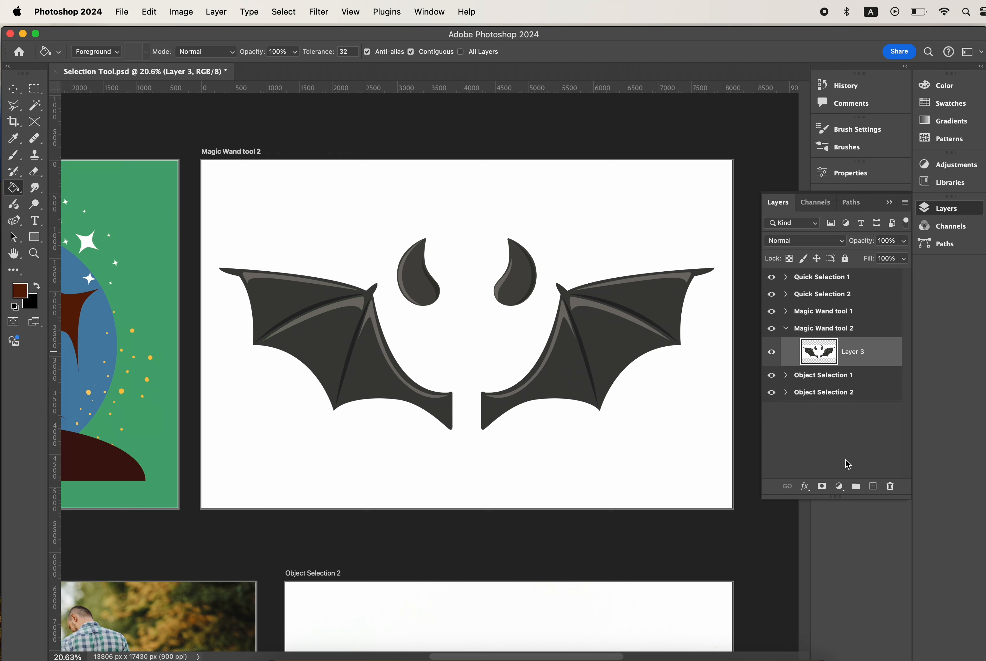
left_click(875, 489)
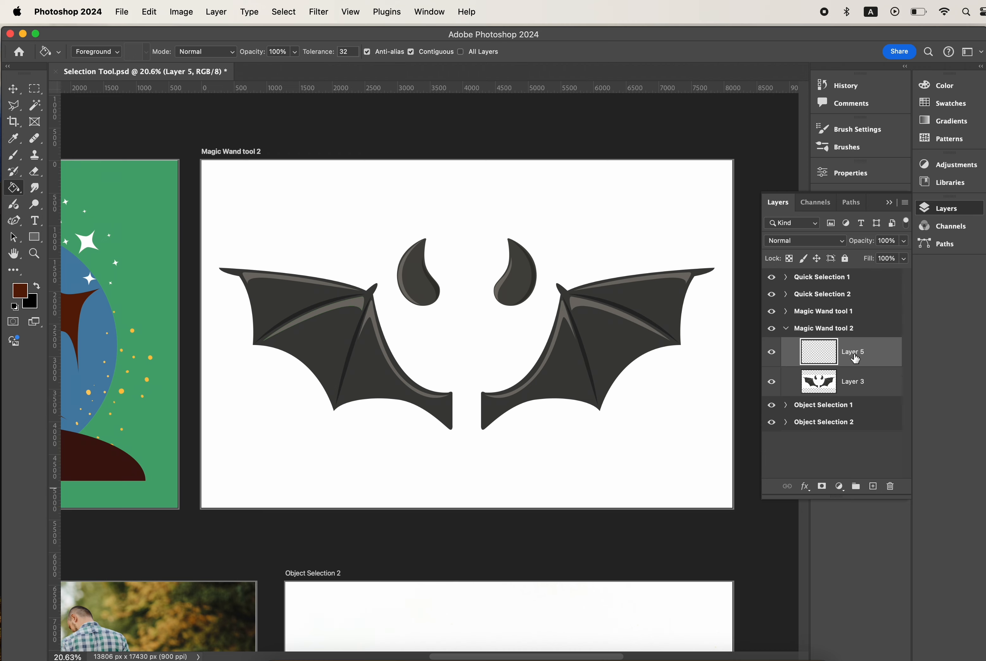
left_click_drag(852, 352, 856, 394)
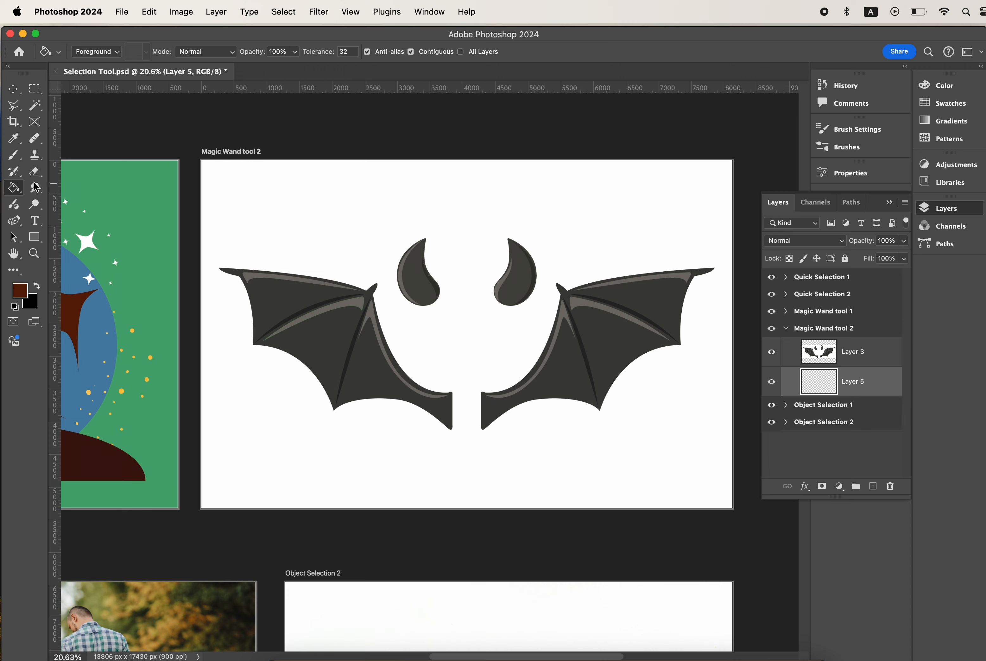
Step: Set the foreground color to bright red and fill the empty layer beneath the wings artwork with it
left_click(21, 297)
mouse_move(748, 336)
left_mouse_down()
mouse_move(756, 260)
mouse_move(758, 283)
mouse_move(786, 270)
left_mouse_up()
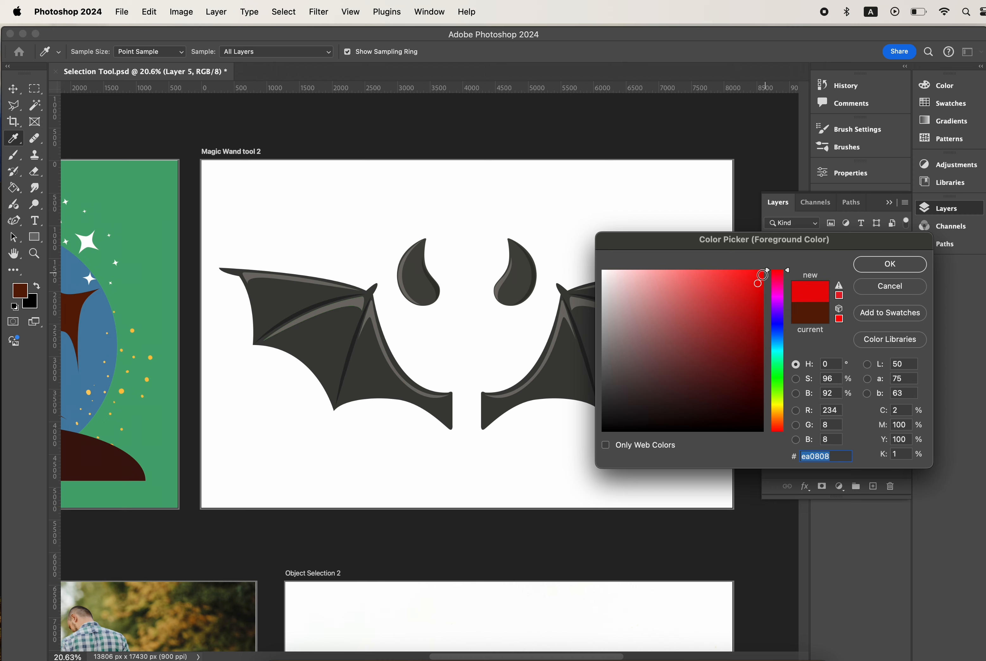
left_click(879, 261)
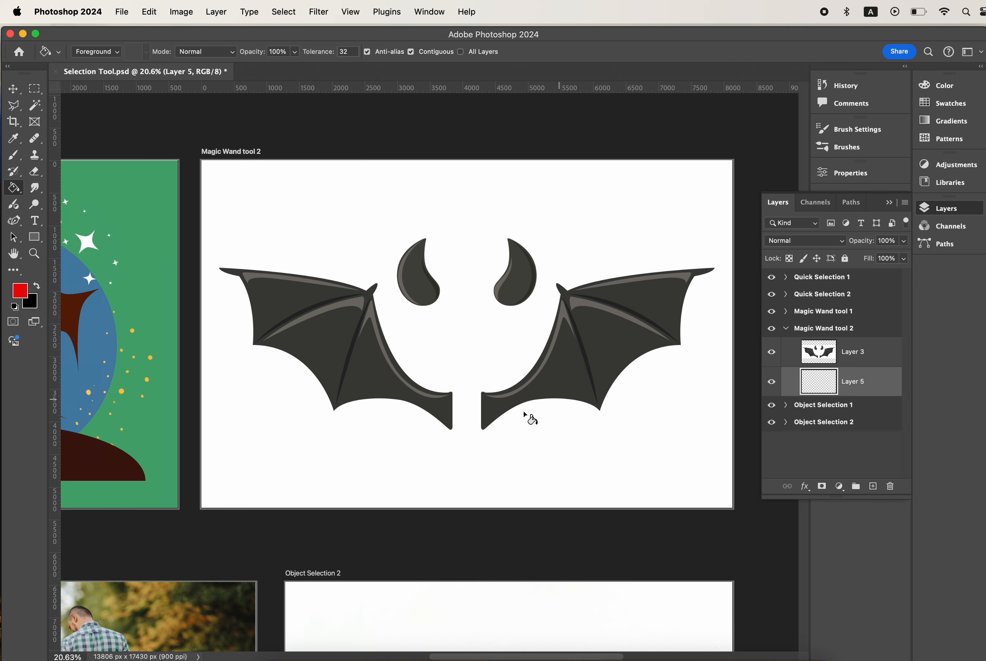
left_click(495, 457)
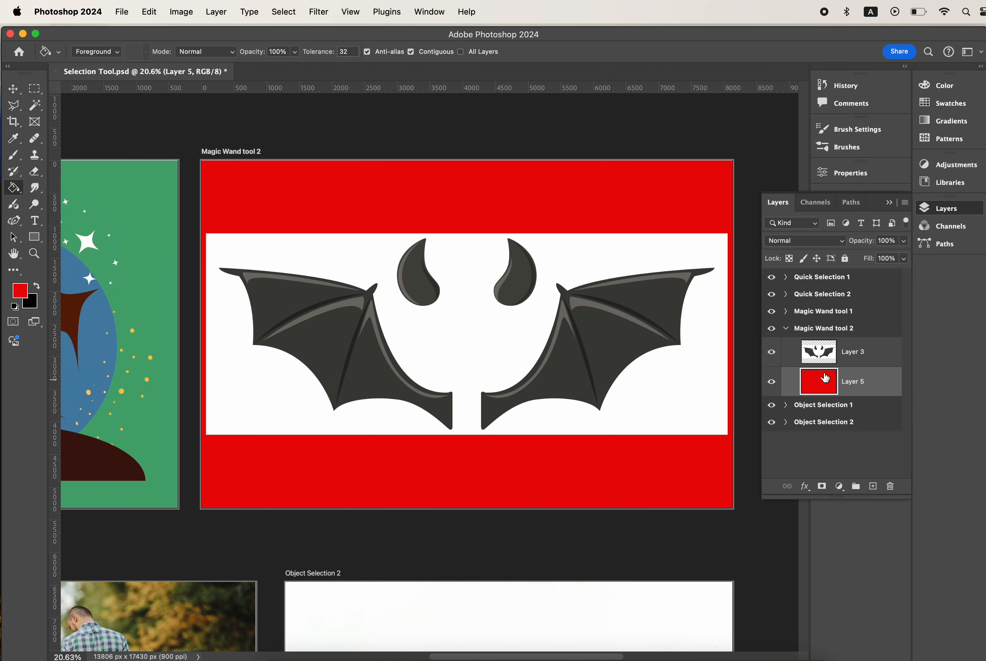
Step: Select the white background of Layer 3 around the wings and horns with the Magic Wand, delete it, and deselect
left_click(14, 89)
left_click(869, 355)
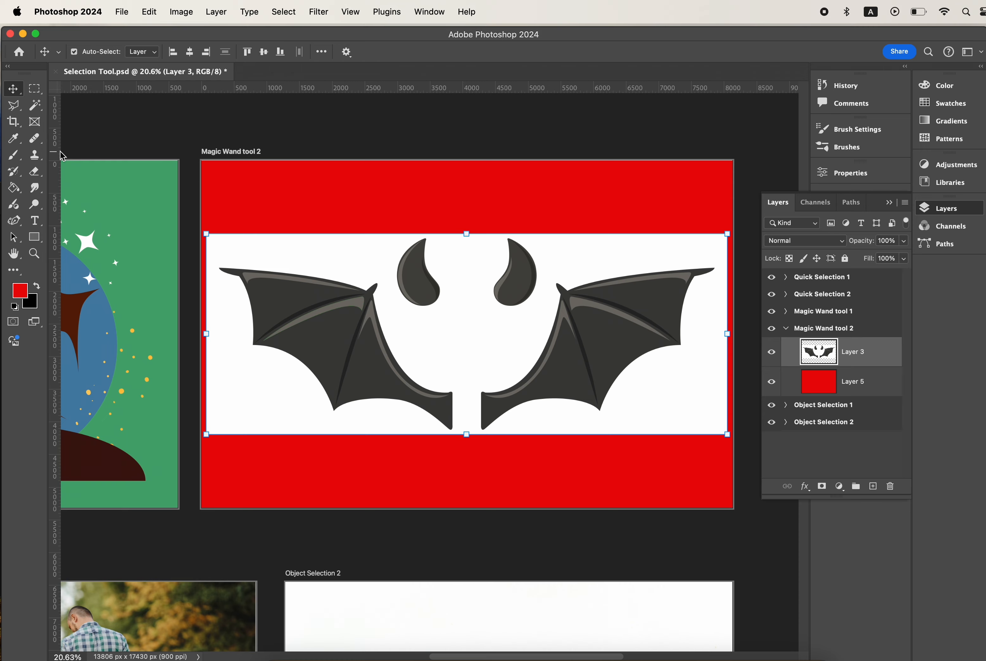
left_click(35, 105)
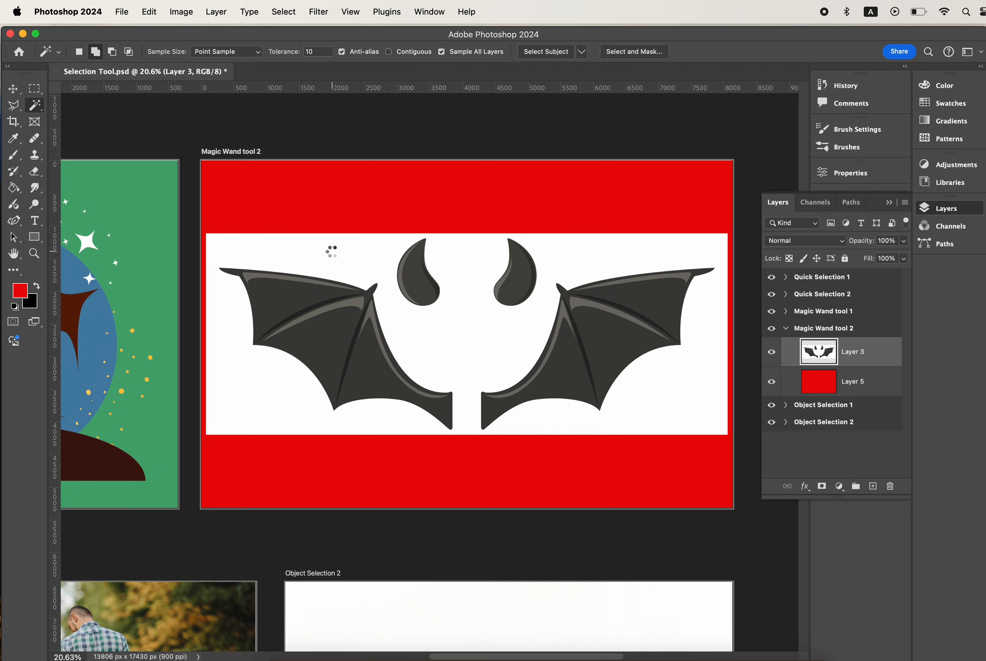
left_click(334, 253)
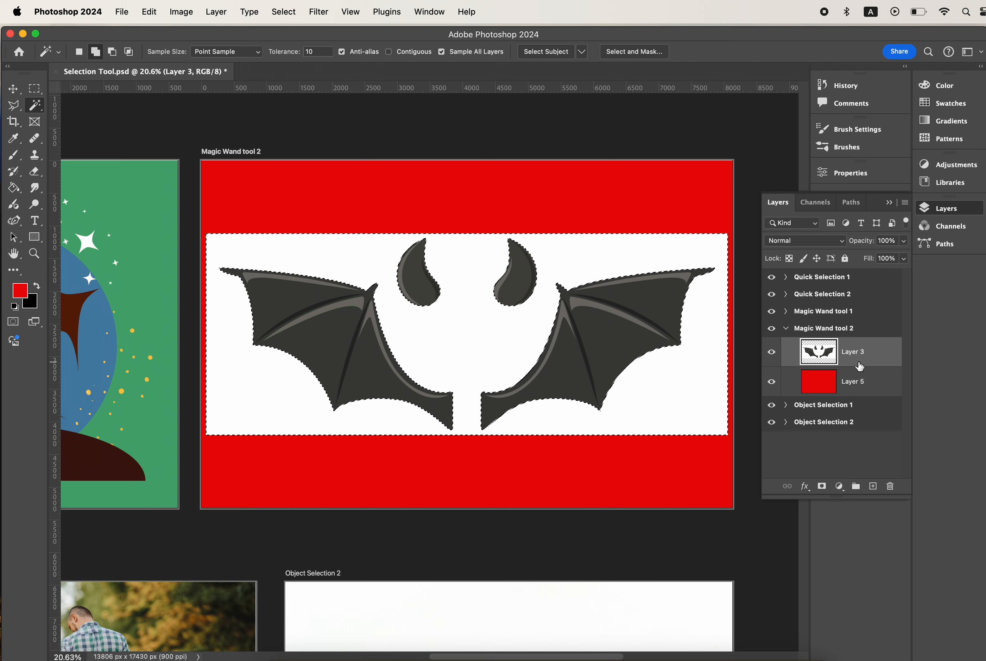
key("Delete")
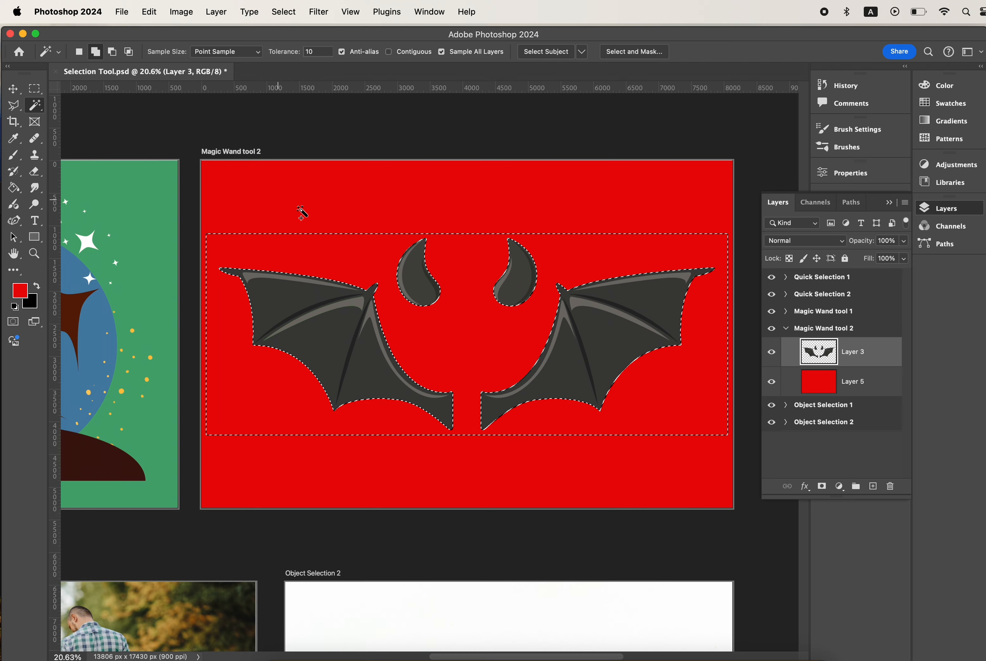
left_click(285, 11)
left_click(295, 45)
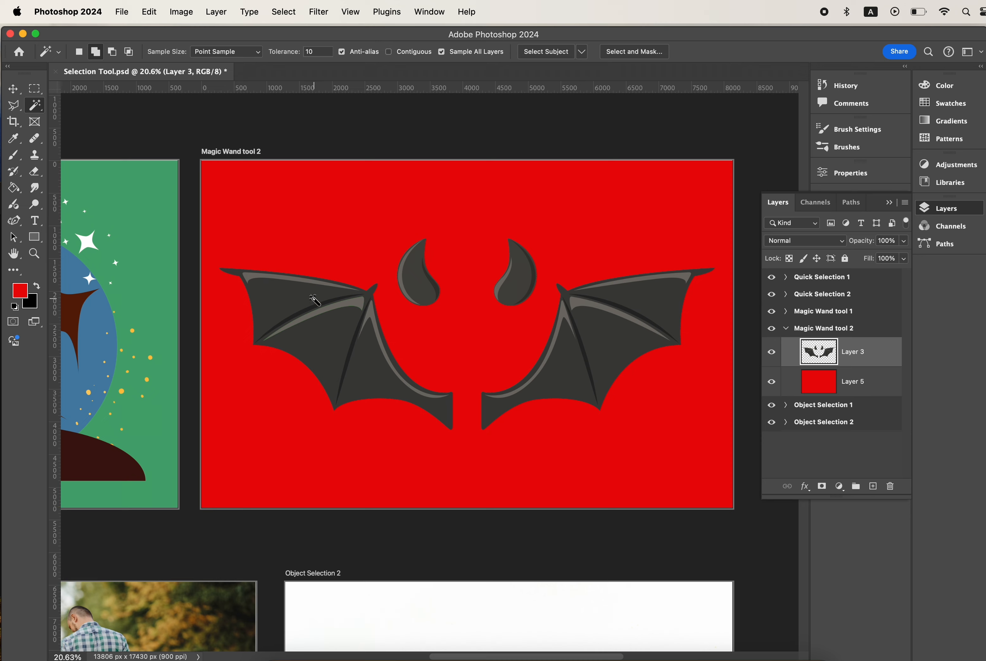
left_click(353, 304)
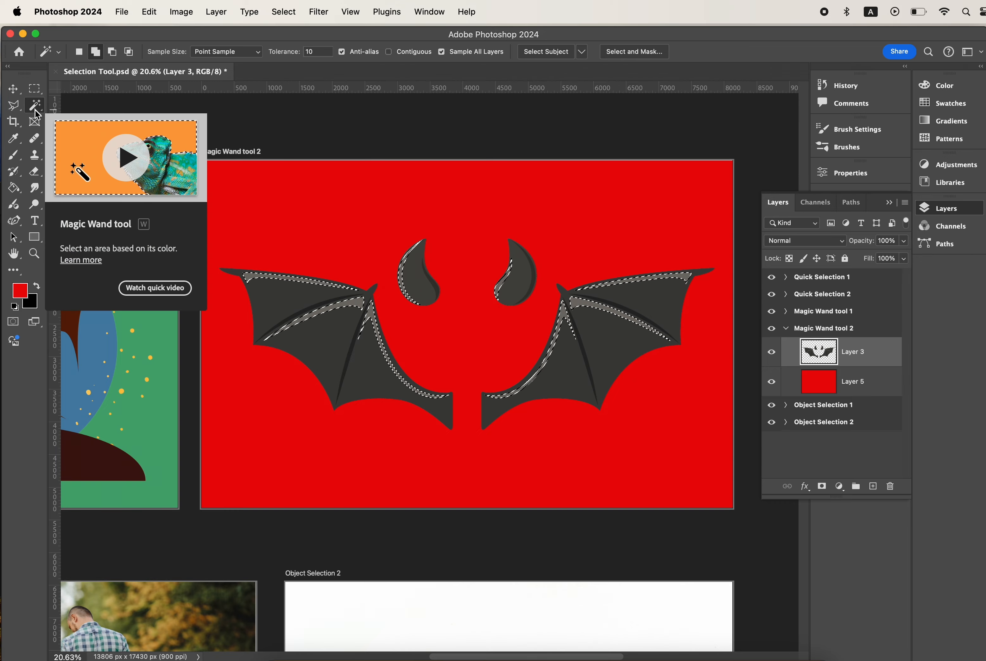
left_click(14, 187)
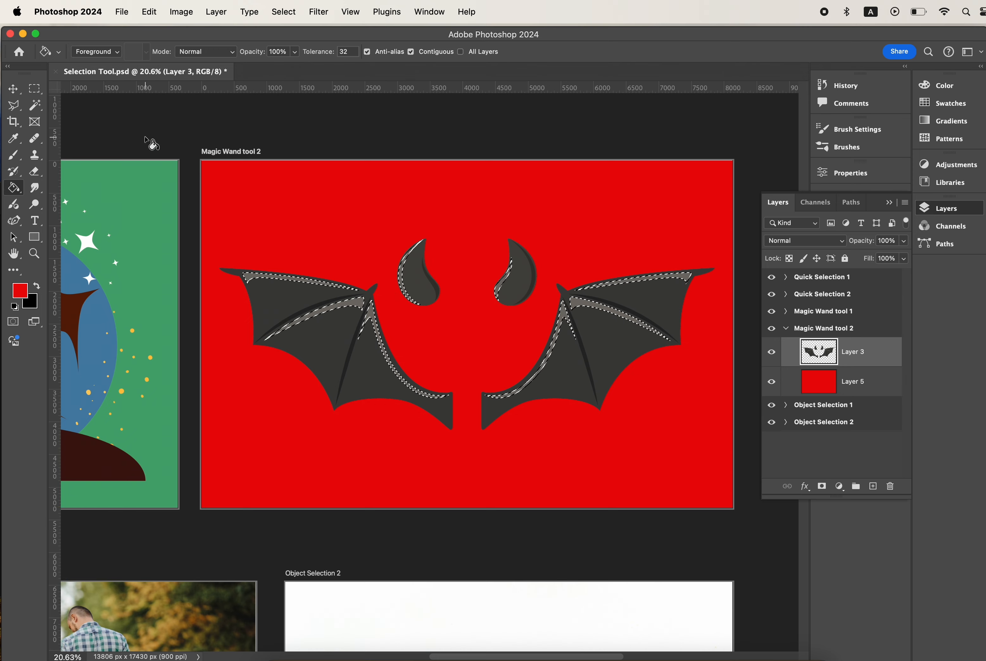
key("super+d")
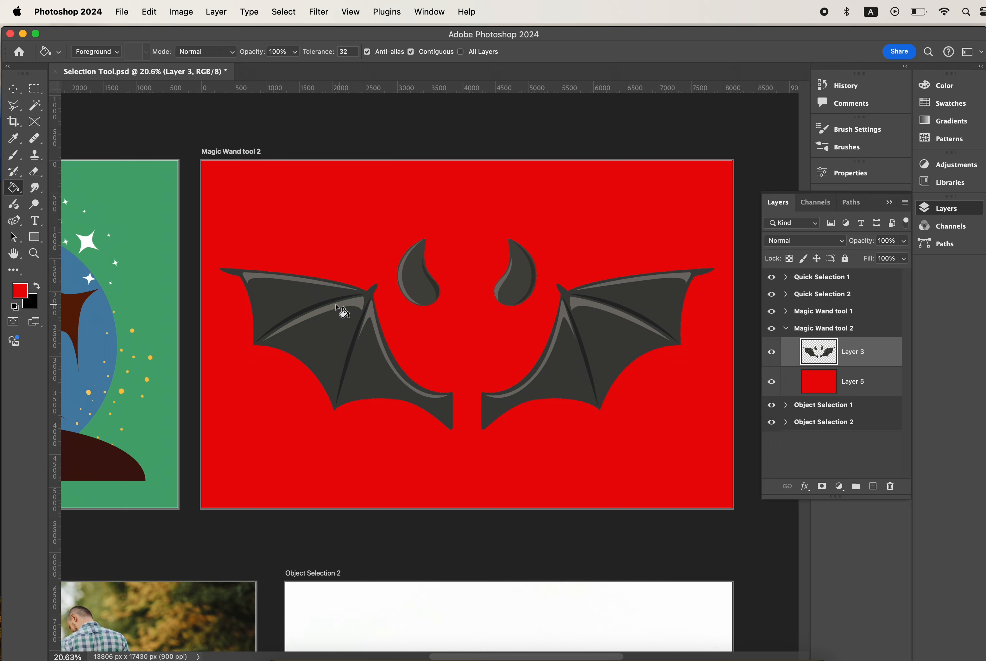
Step: Select the light grey highlights of the wings and horns with the Magic Wand, fill them with the red foreground color, and deselect
left_click(38, 109)
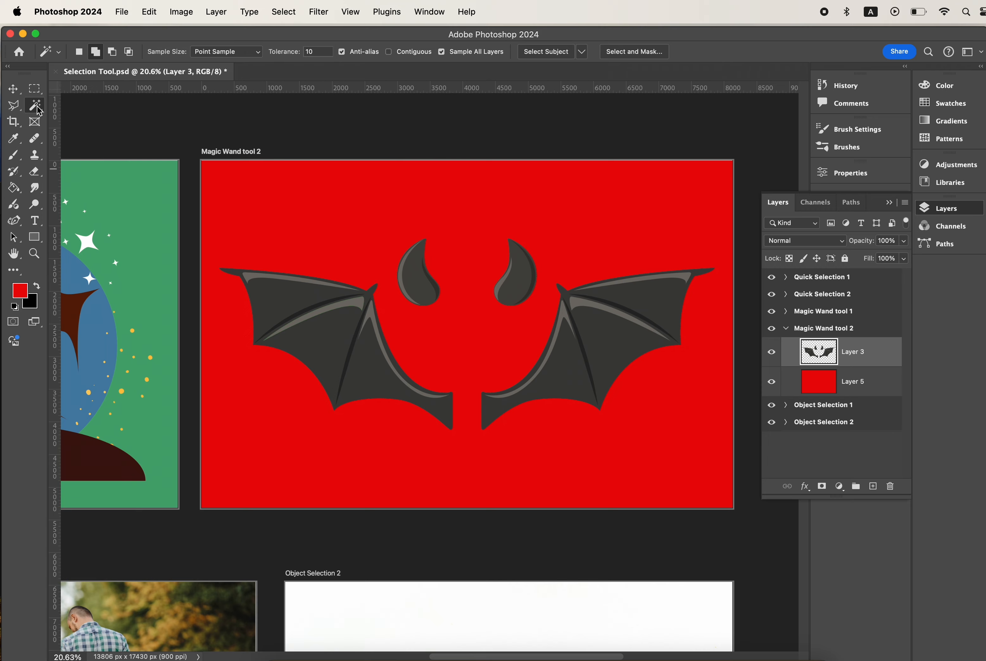
left_click(352, 302)
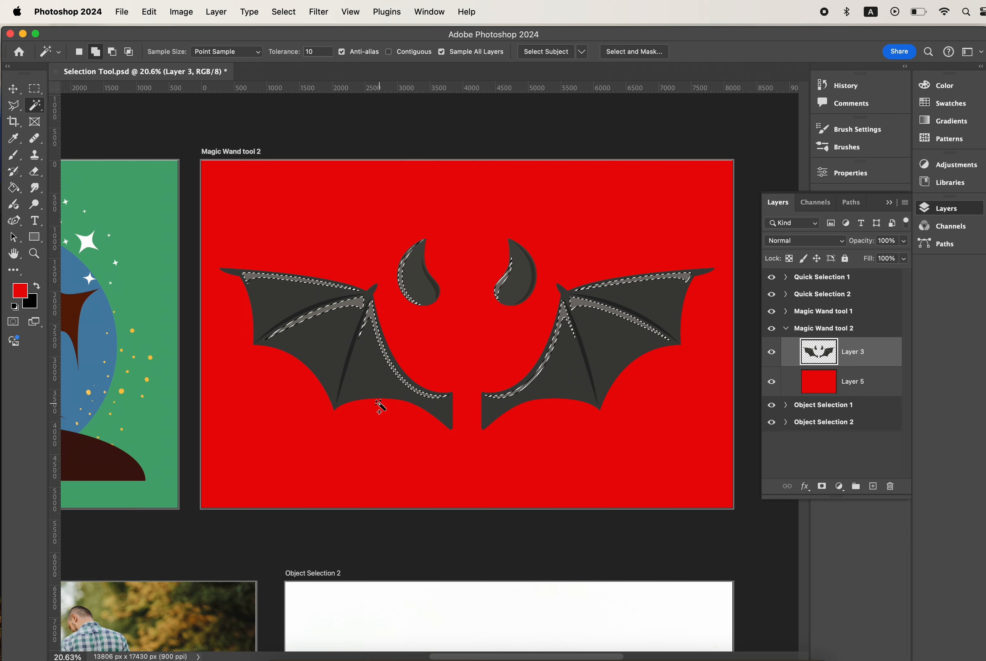
key("alt+BackSpace")
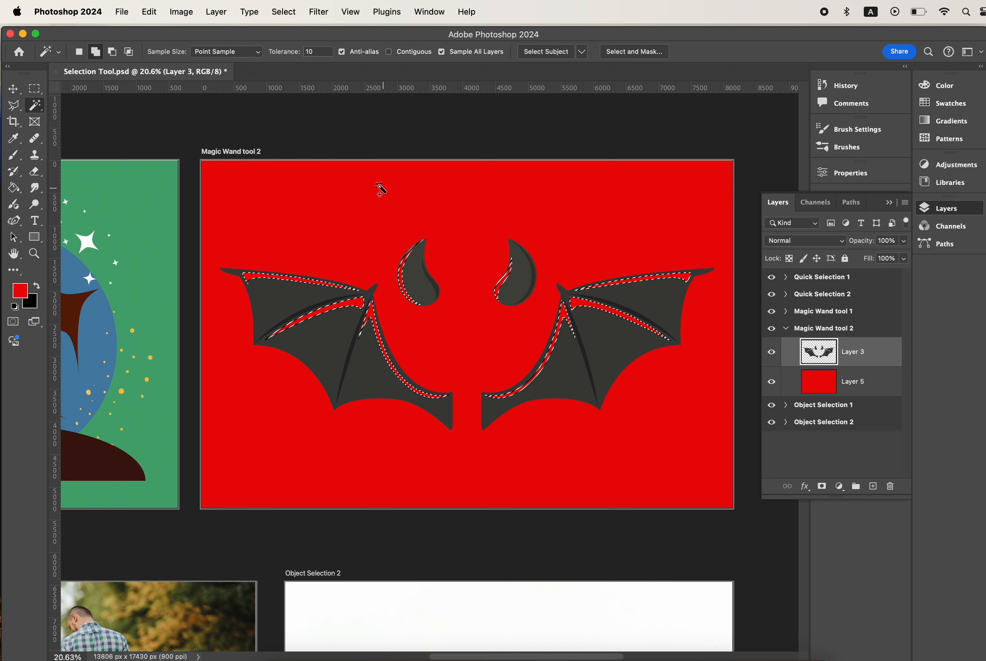
key("super+d")
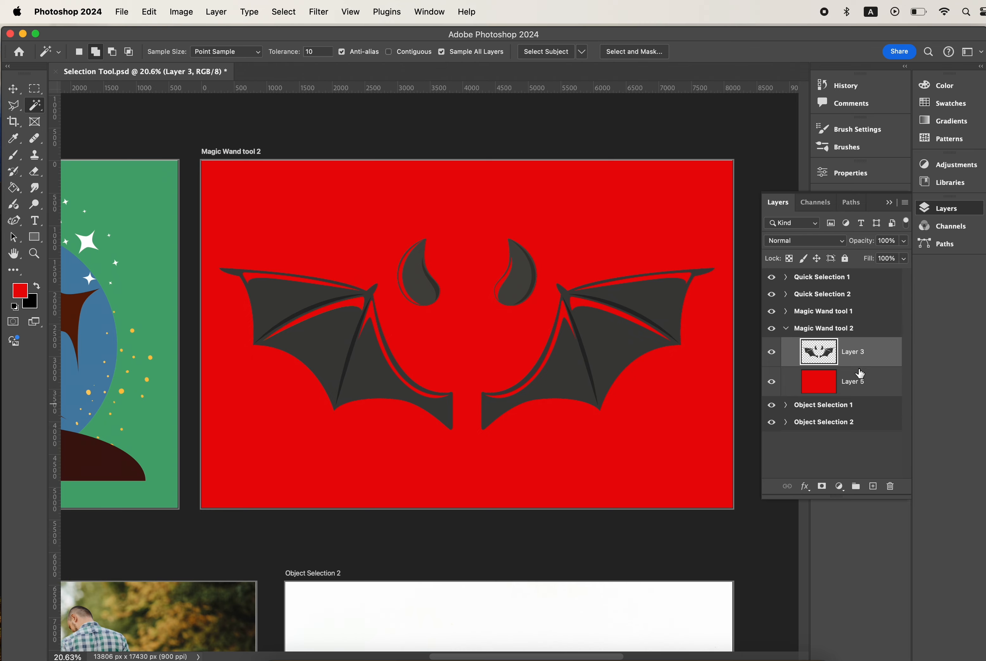
Step: Collapse the Magic Wand tool 2 artboard's layers and select the family photo layer inside the Object Selection 1 artboard
scroll(433, 422, "down", 10)
scroll(432, 422, "left", 5)
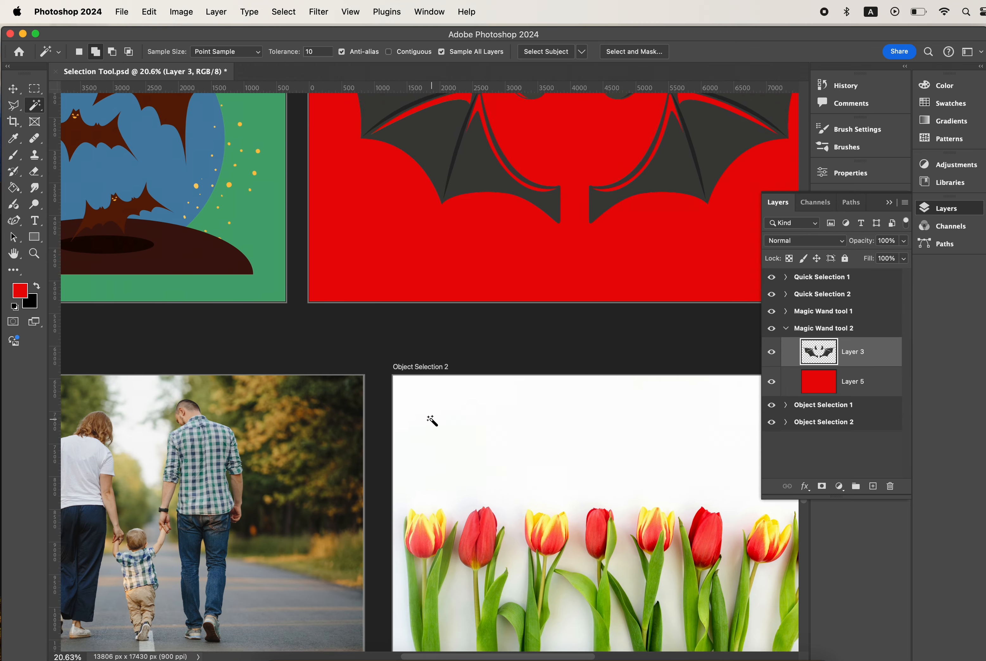
scroll(433, 422, "left", 4)
scroll(429, 418, "up", 2)
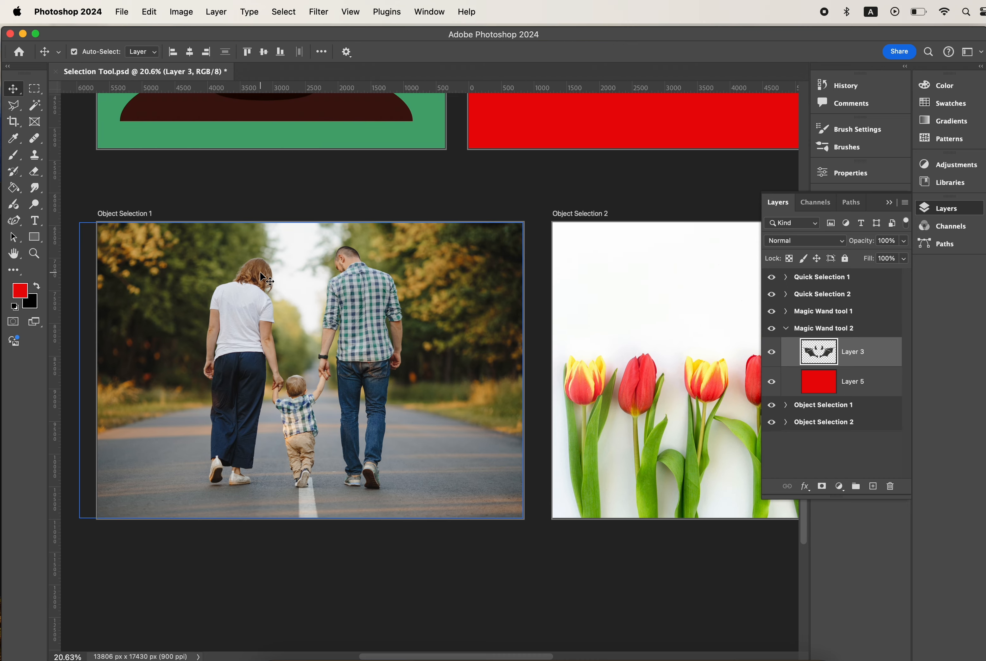
left_click(789, 330)
left_click(787, 329)
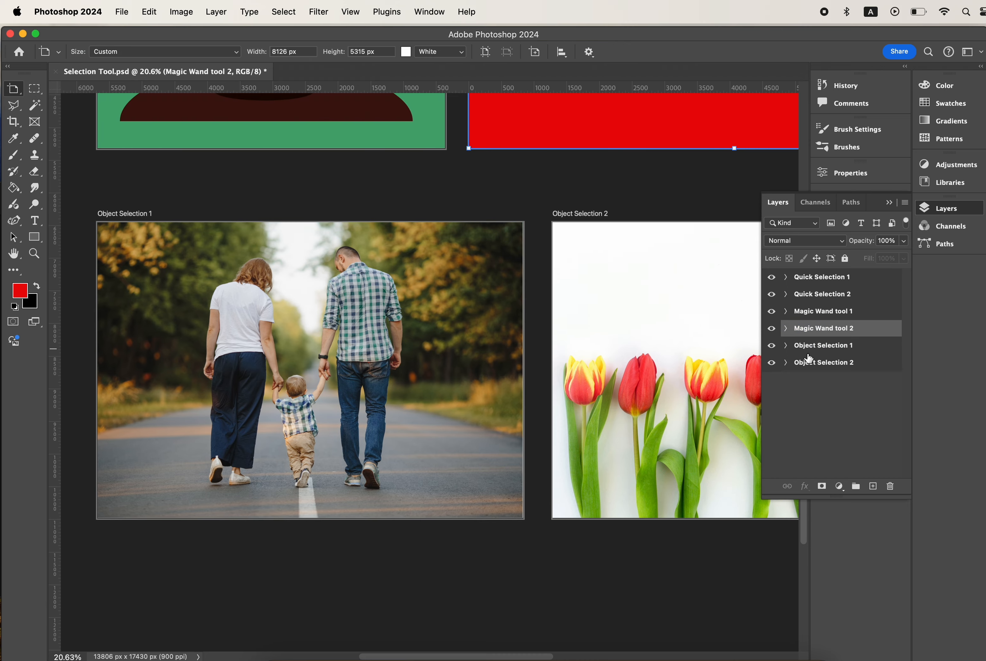
left_click(787, 346)
left_click(832, 345)
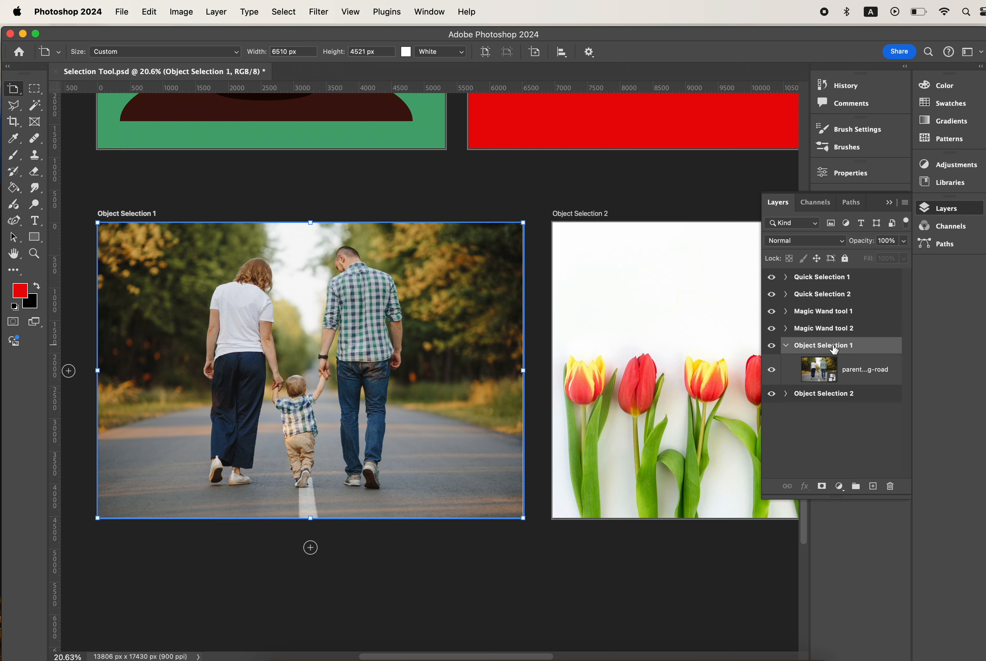
left_click(817, 372)
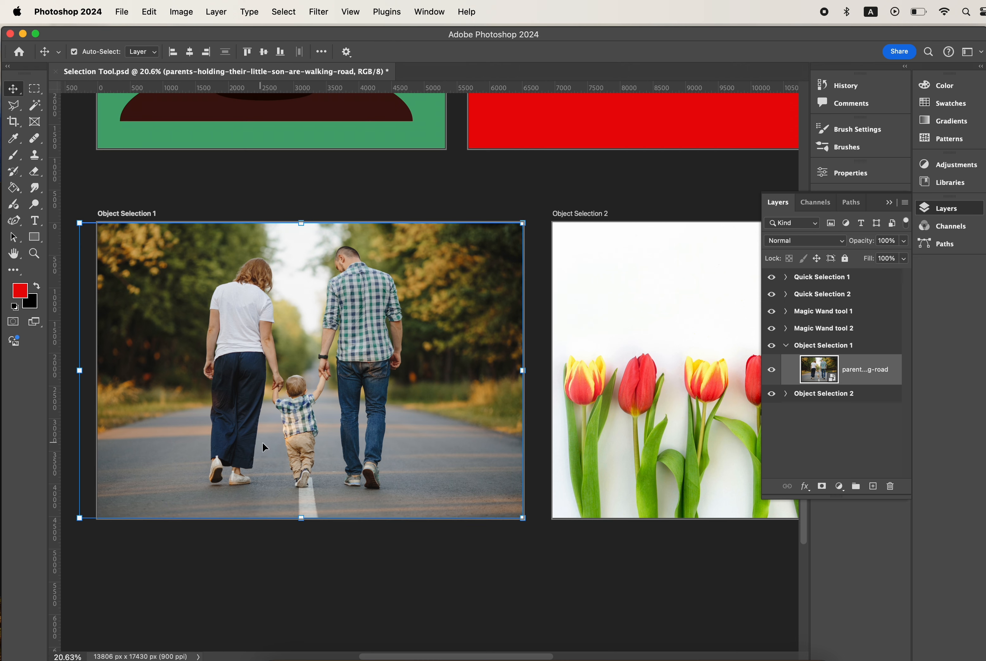
Step: Select the mother, the child and the father in the family photo with the Object Selection tool
left_click(36, 106)
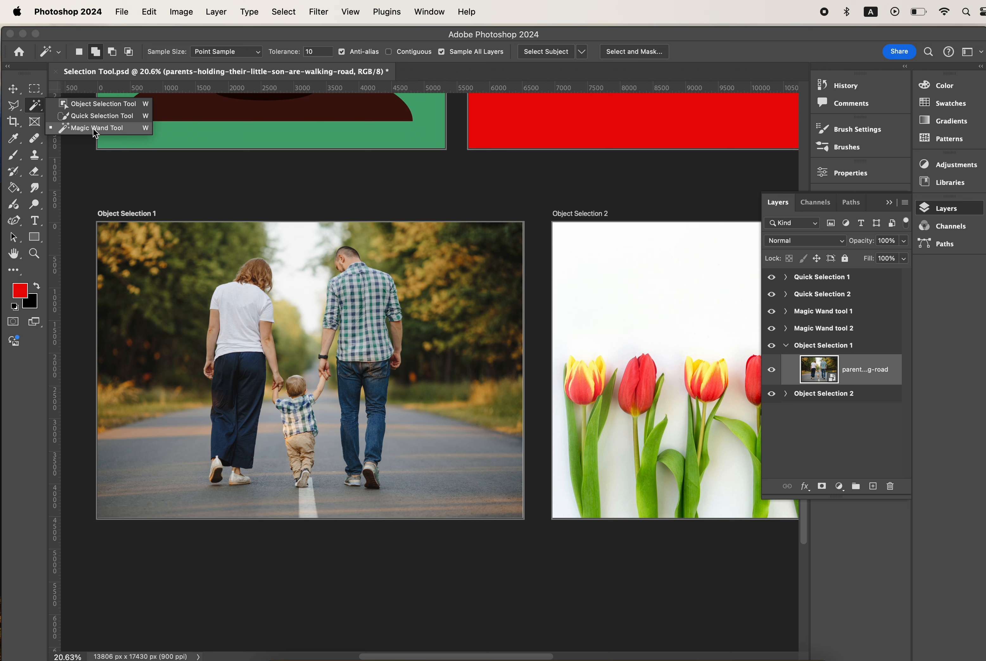
left_click(106, 105)
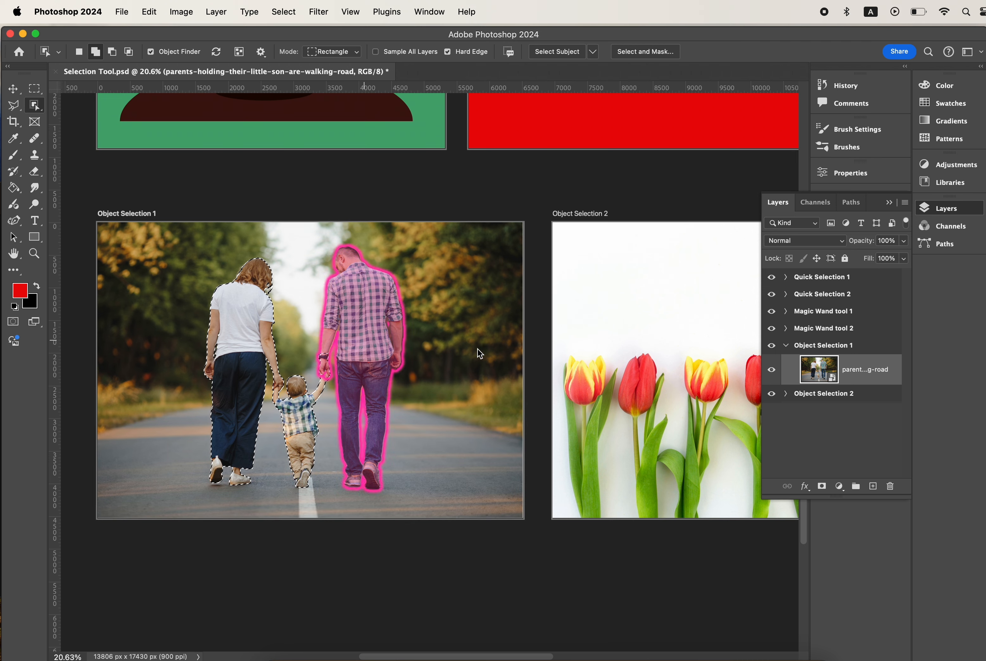
left_click(364, 420)
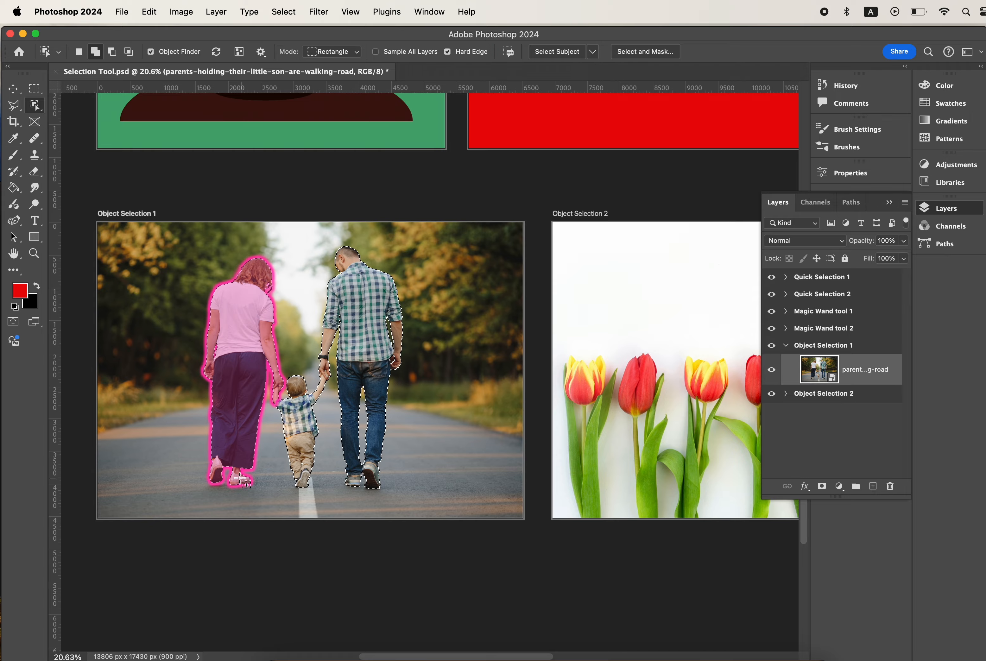
Step: Hide the road and forest behind the family by adding a layer mask from the selection
scroll(357, 405, "up", 5)
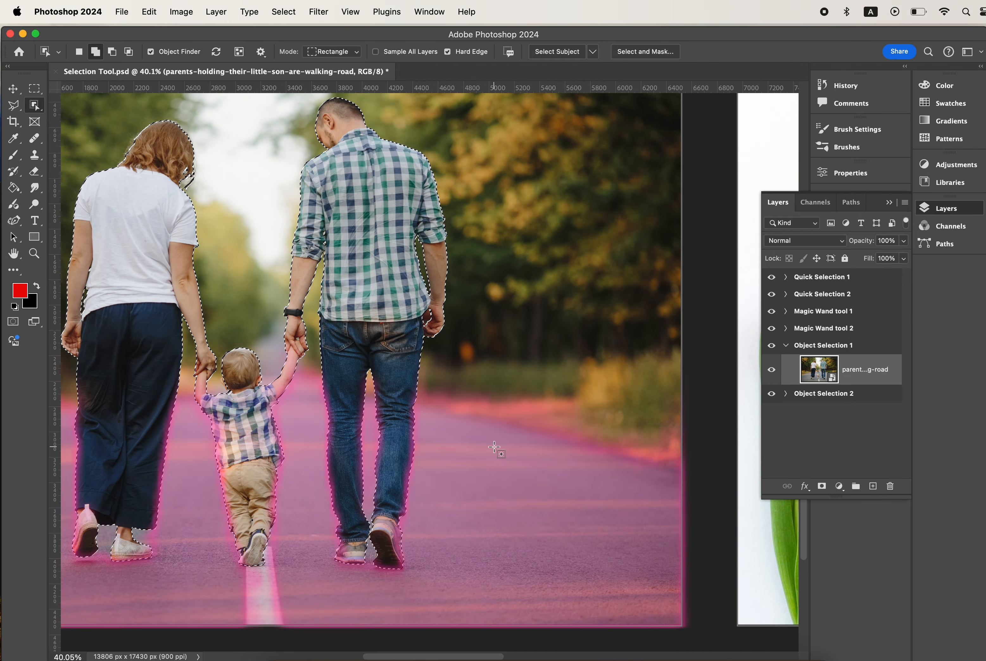
scroll(527, 461, "left", 2)
scroll(527, 461, "down", 1)
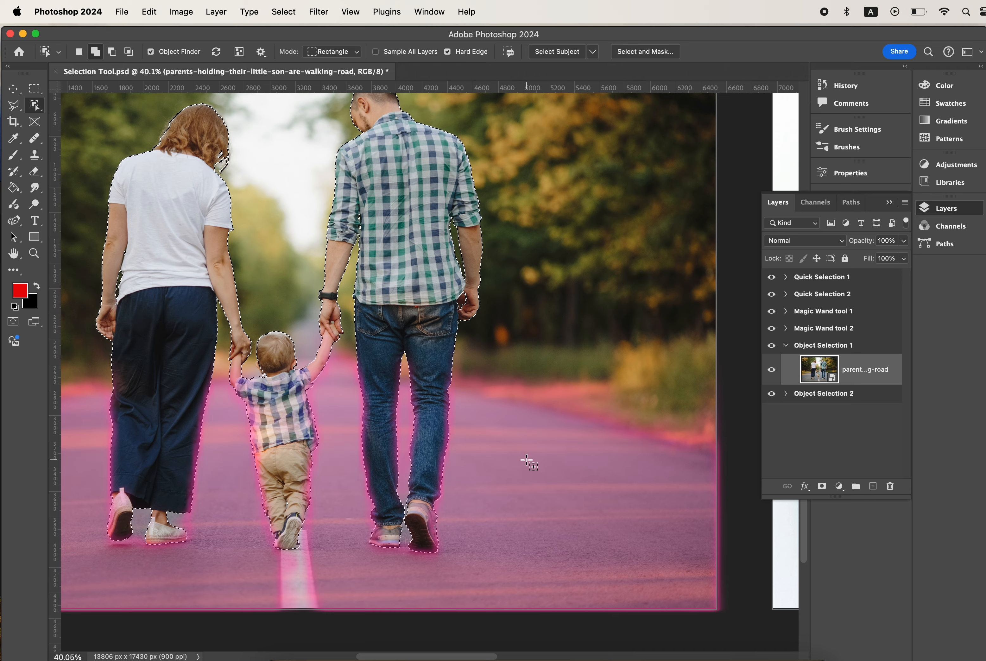
scroll(527, 460, "down", 1)
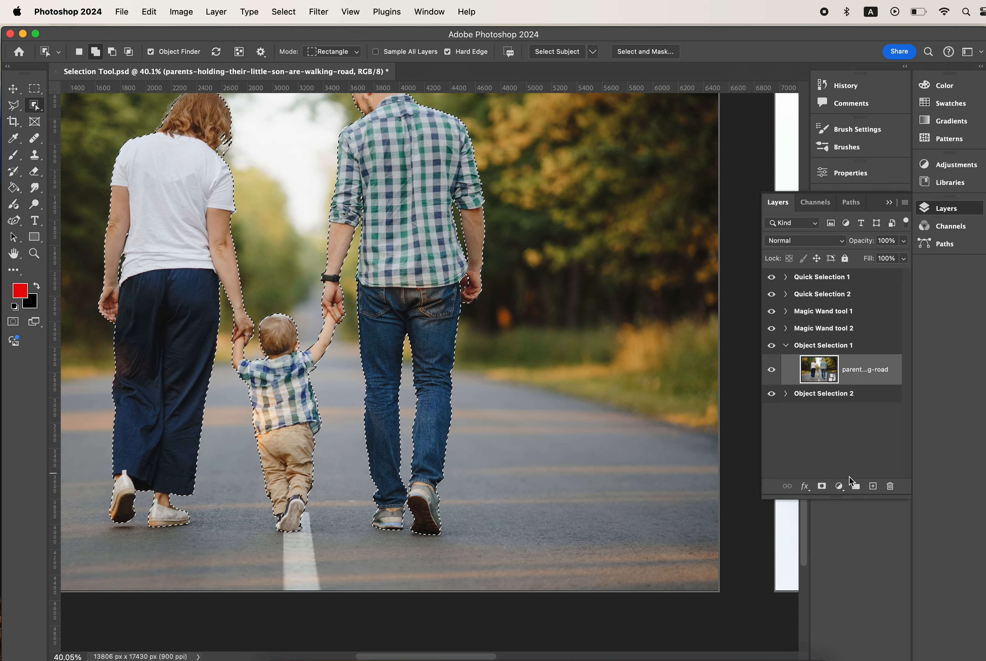
left_click(822, 487)
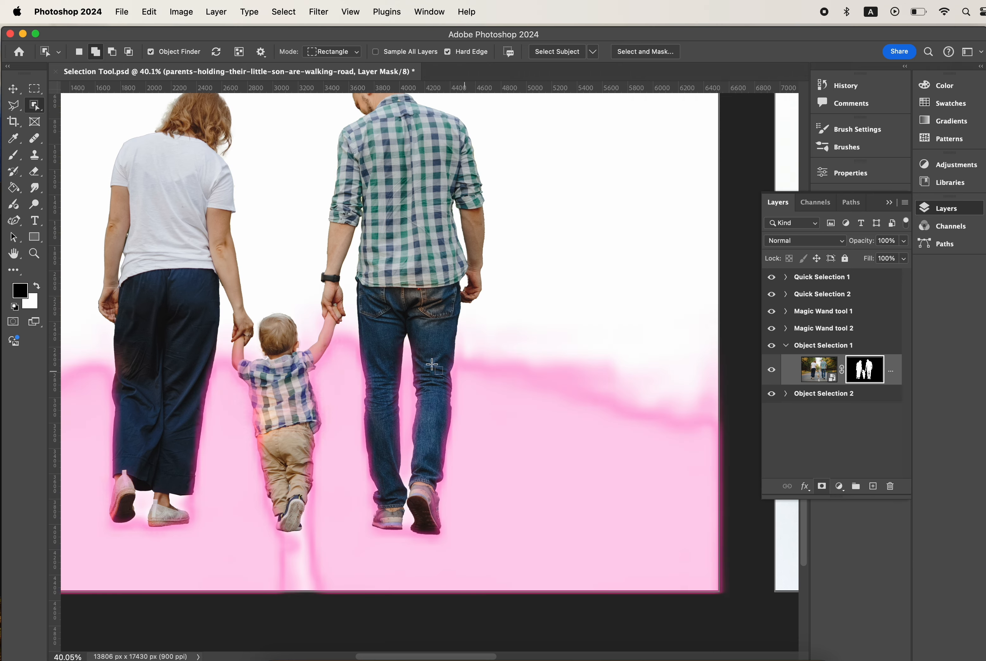
scroll(432, 365, "down", 3)
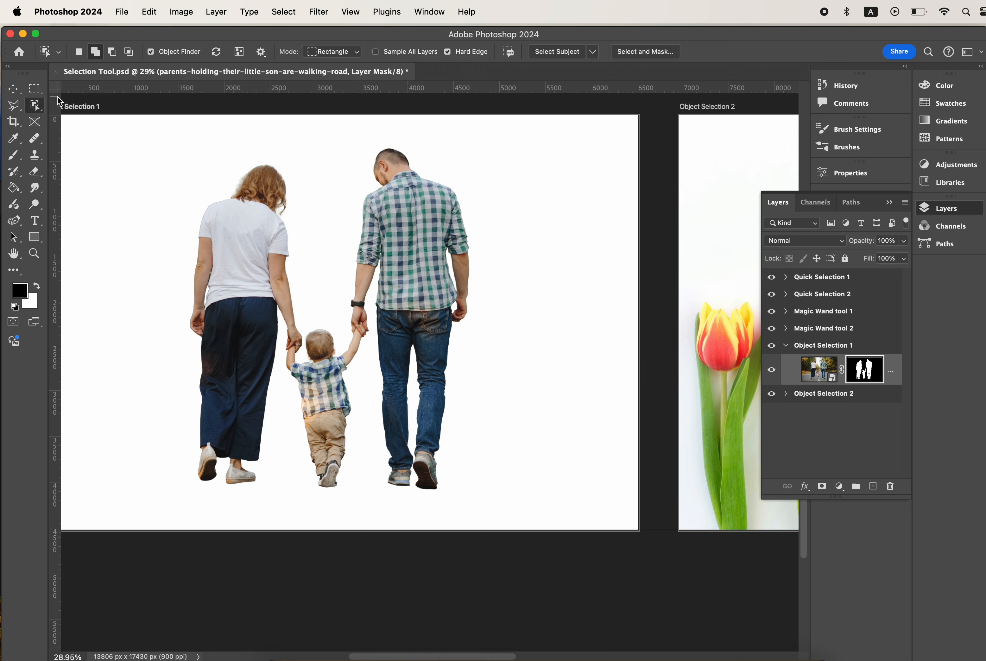
Step: Move the masked family slightly to the left within the Object Selection 1 artboard using the Move tool
left_click(12, 88)
left_click(110, 209)
scroll(356, 284, "down", 1)
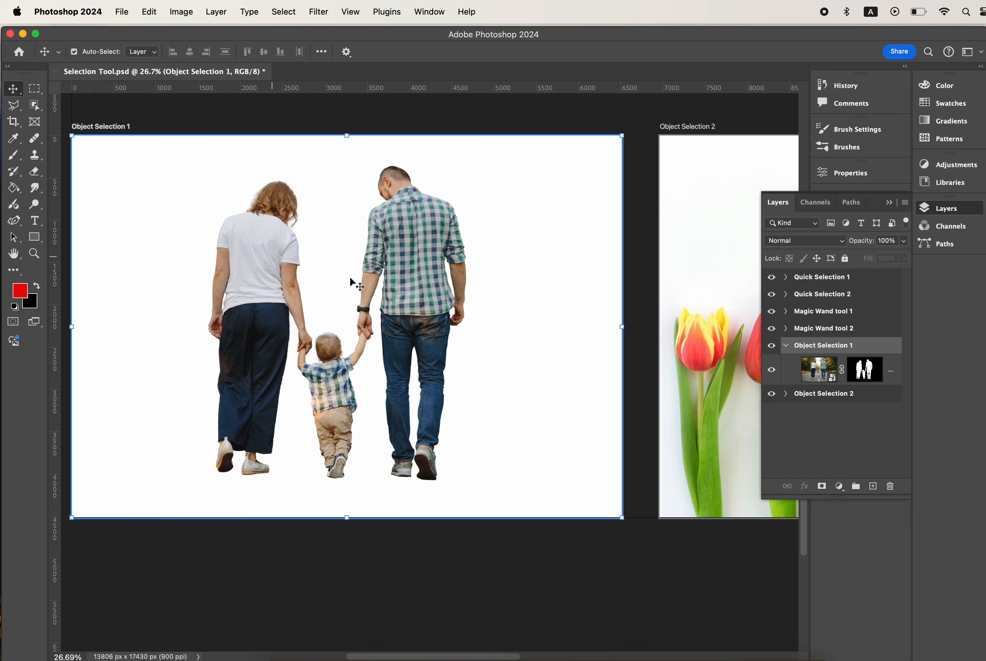
mouse_move(402, 339)
left_mouse_down()
mouse_move(427, 351)
mouse_move(401, 346)
left_mouse_up()
Step: Target the tulip photo layer of the Object Selection 2 artboard and select the second tulip from the left with the Object Selection tool
scroll(458, 357, "right", 10)
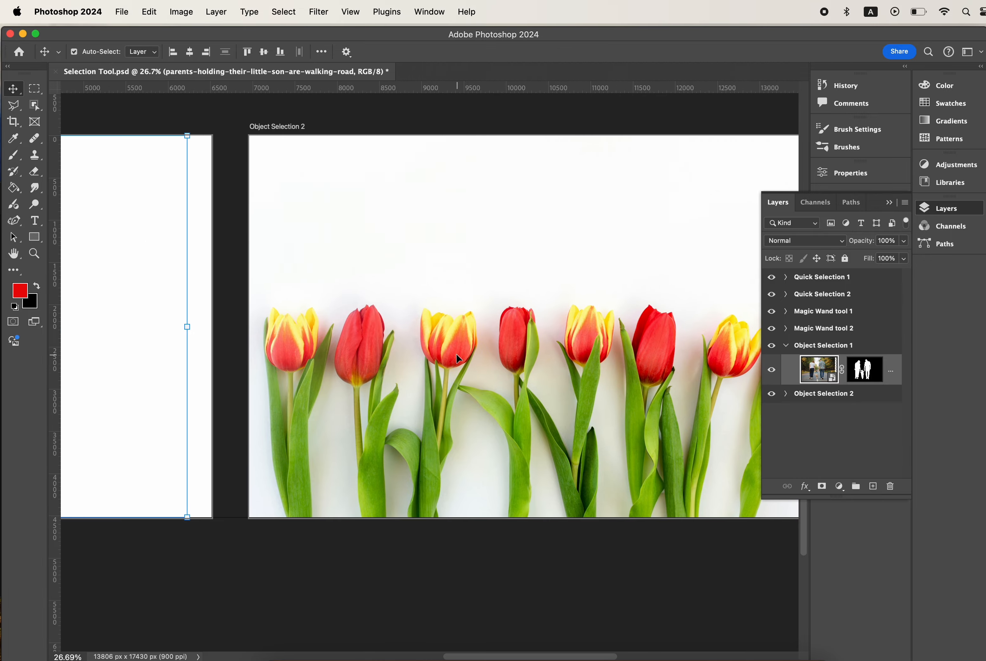
scroll(458, 358, "right", 5)
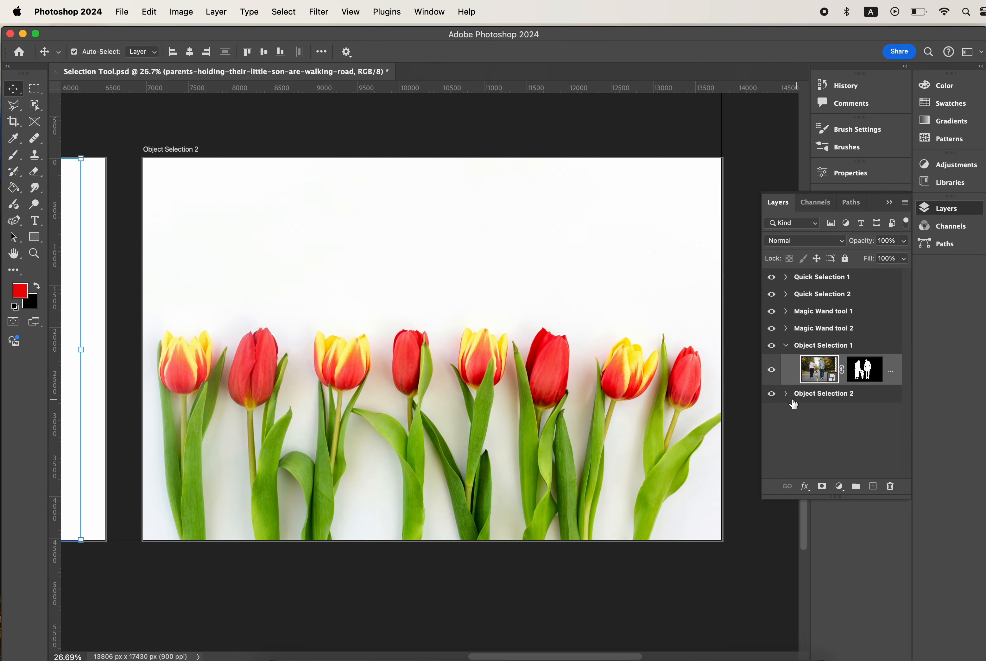
left_click(786, 393)
left_click(846, 419)
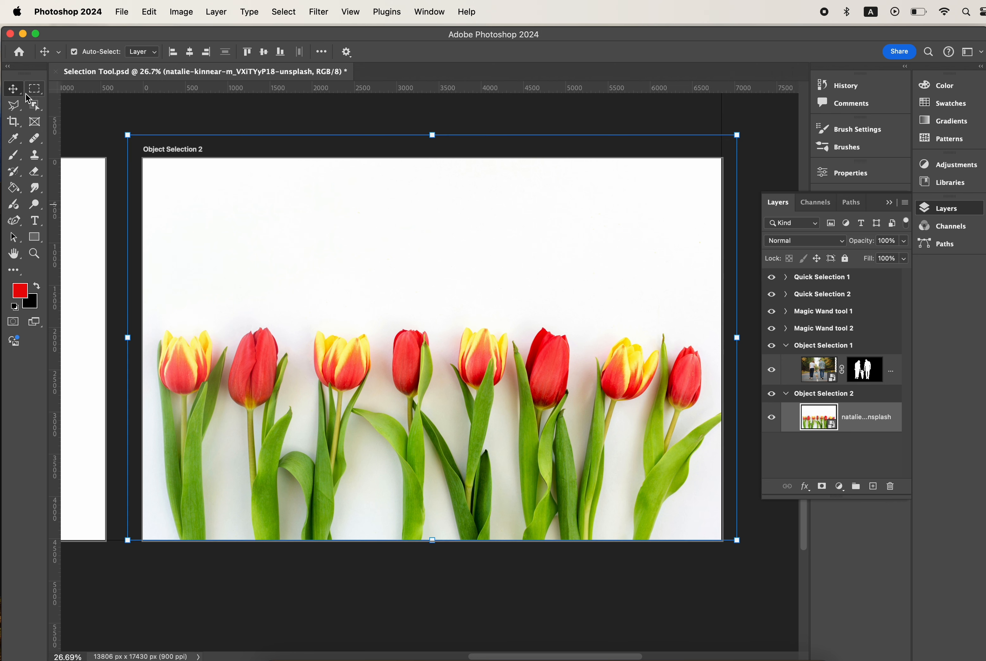
left_click(36, 110)
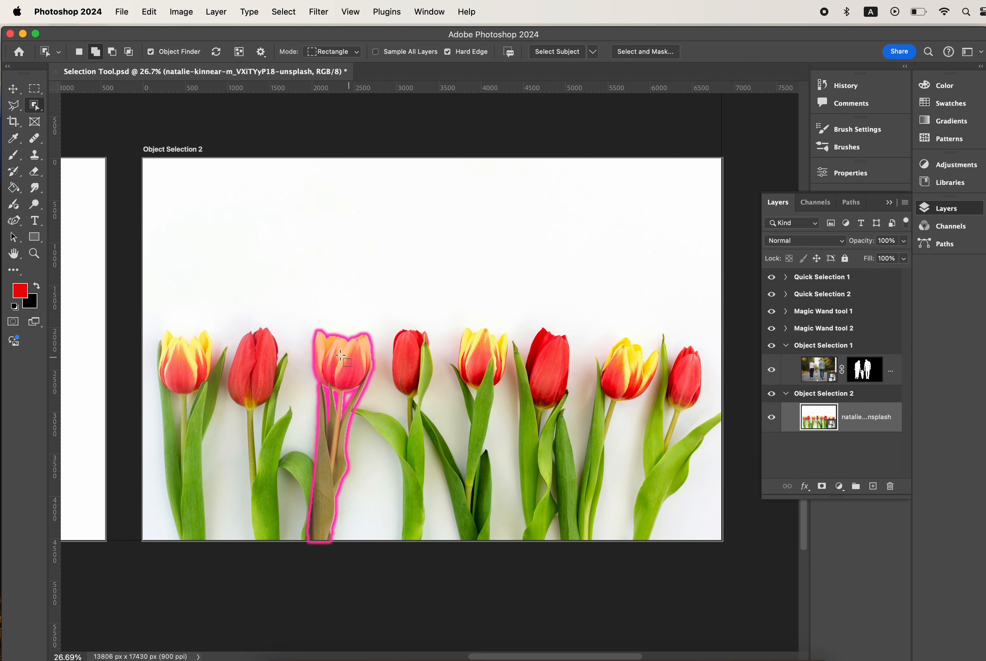
scroll(339, 356, "up", 2)
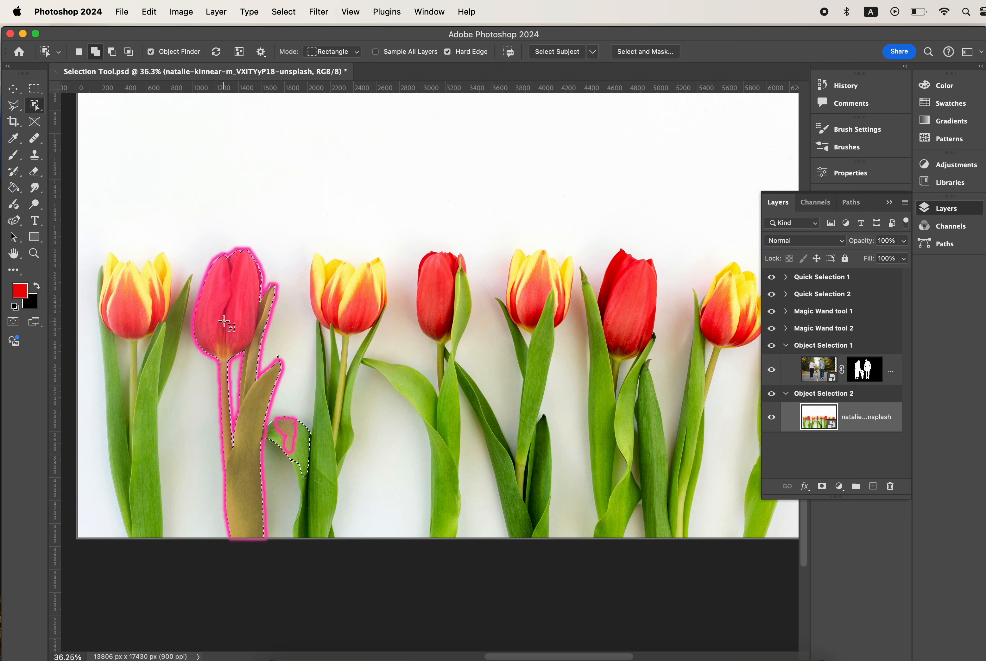
left_click(279, 475)
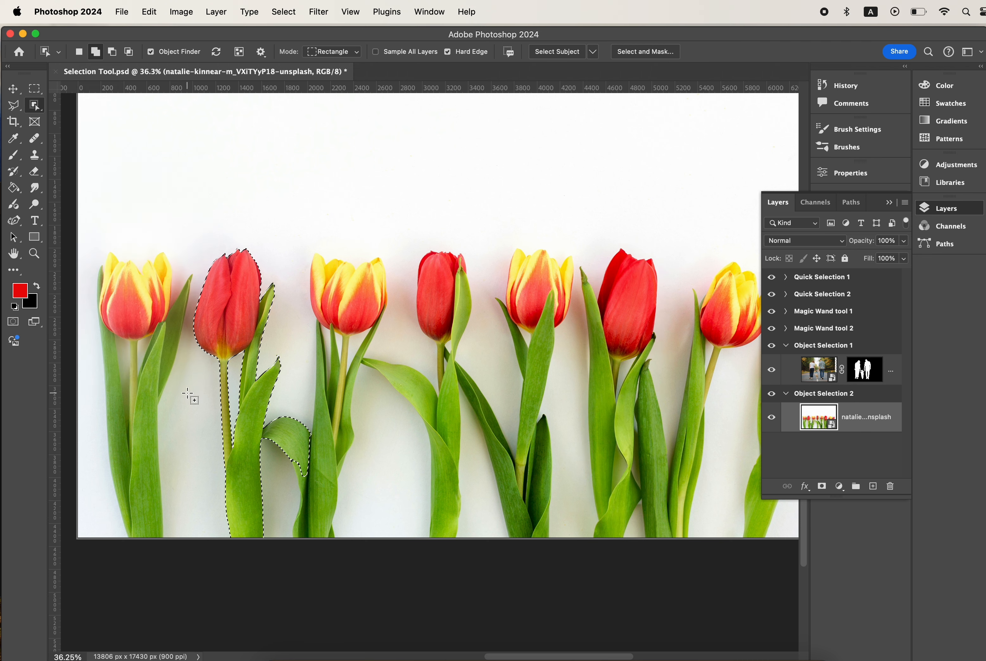
Step: Subtract the stem and leaves from the second tulip's selection with the Quick Selection tool, keeping the red flower head selected
left_click(38, 107)
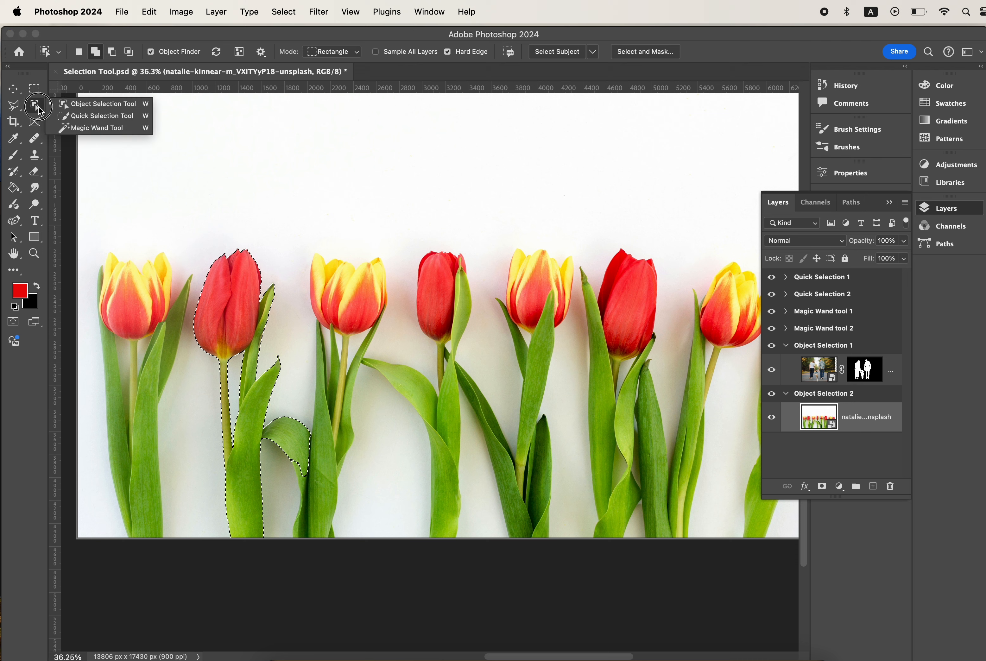
left_click(91, 116)
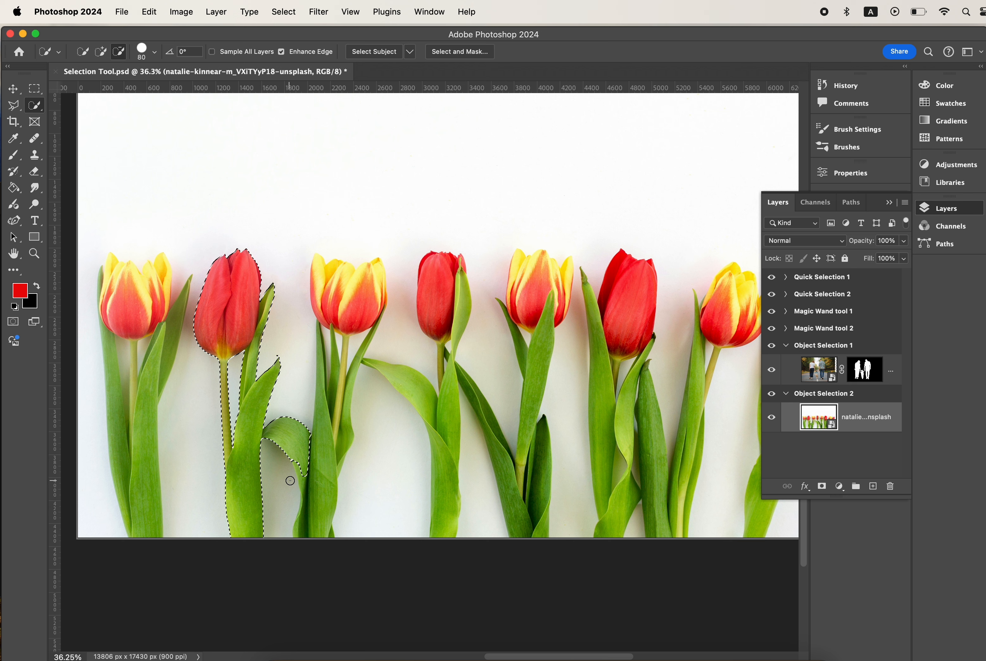
mouse_move(290, 481)
left_mouse_down()
mouse_move(307, 461)
mouse_move(300, 438)
mouse_move(263, 445)
mouse_move(292, 428)
mouse_move(316, 433)
mouse_move(262, 427)
mouse_move(236, 533)
mouse_move(235, 461)
mouse_move(275, 382)
mouse_move(250, 416)
mouse_move(233, 418)
mouse_move(257, 381)
left_mouse_up()
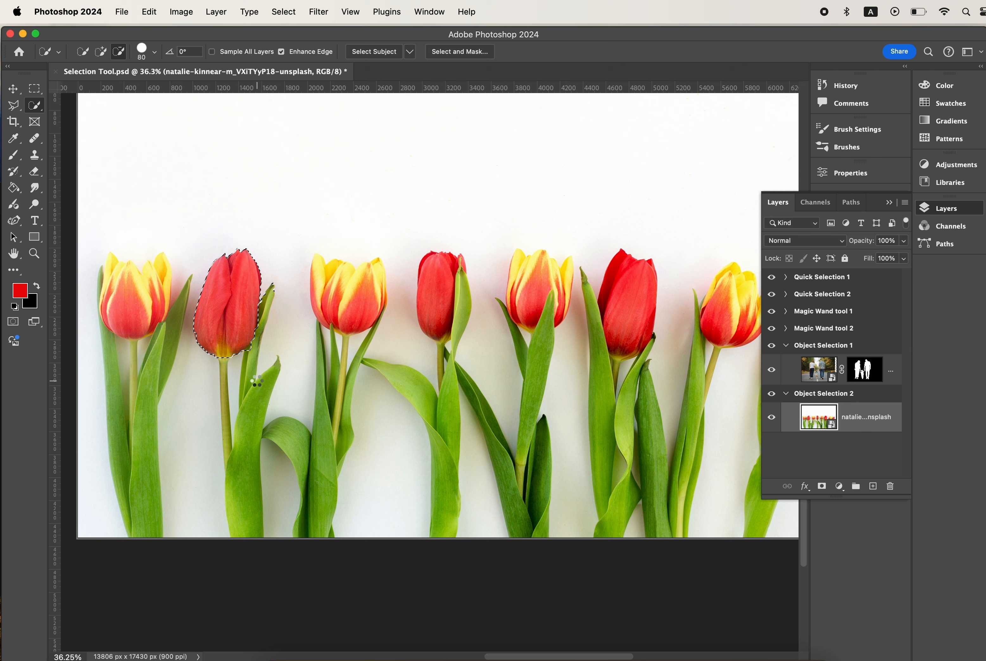
Step: Refine the second tulip head's selection, copy it onto its own layer, and check the copy by briefly hiding the photo layer
left_click_drag(199, 270, 205, 291)
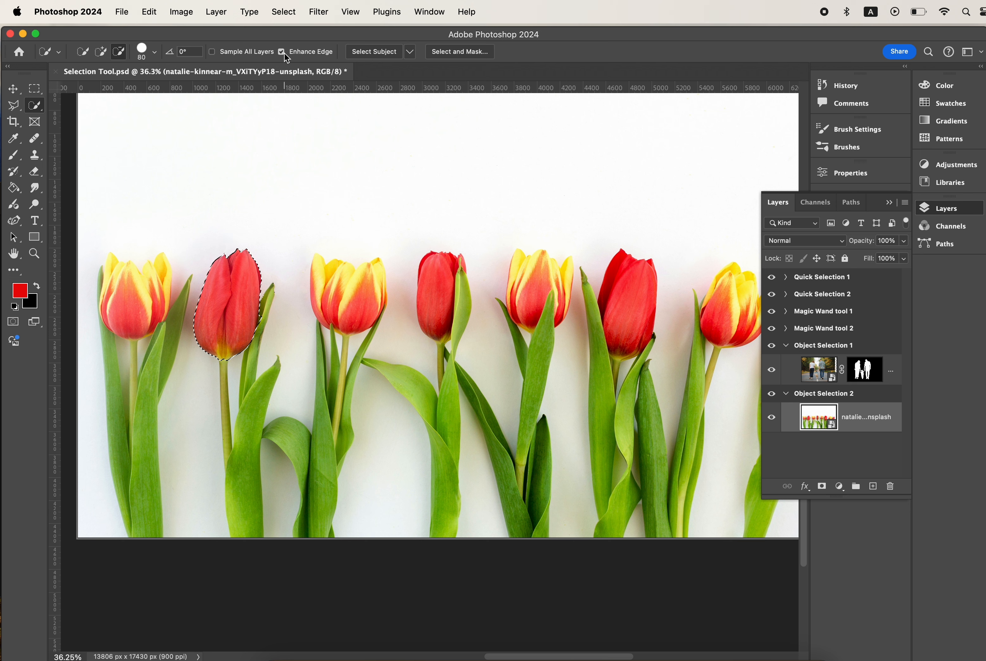
left_click(215, 13)
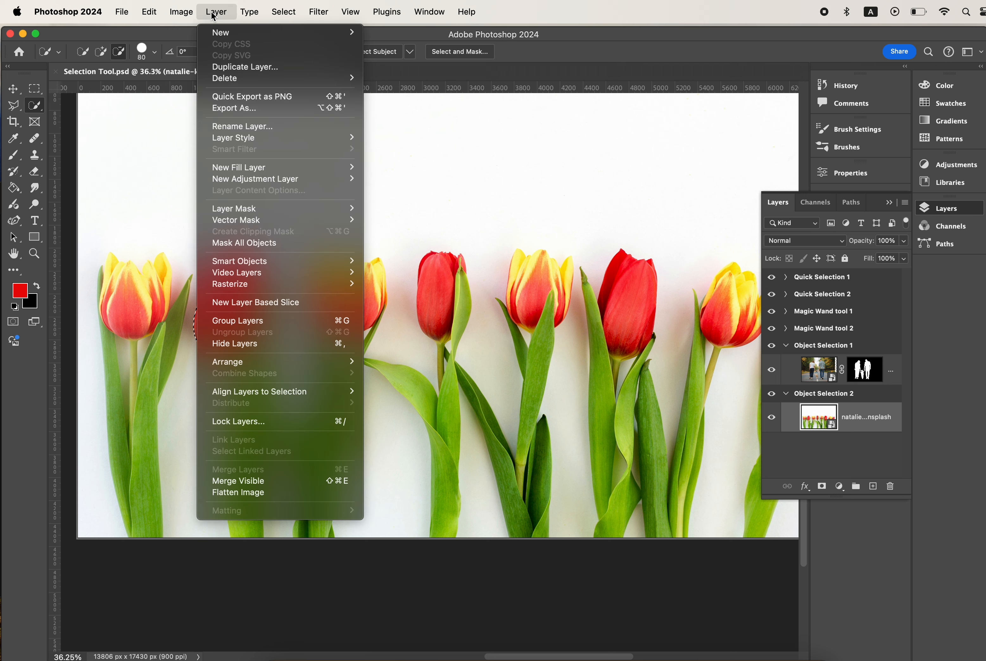
mouse_move(230, 36)
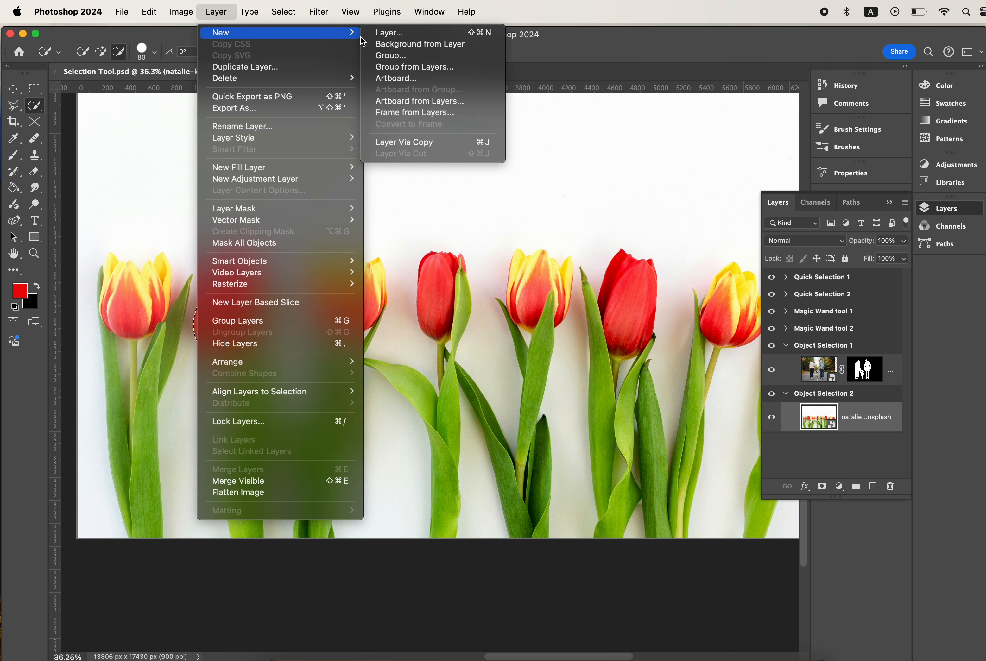
left_click(429, 149)
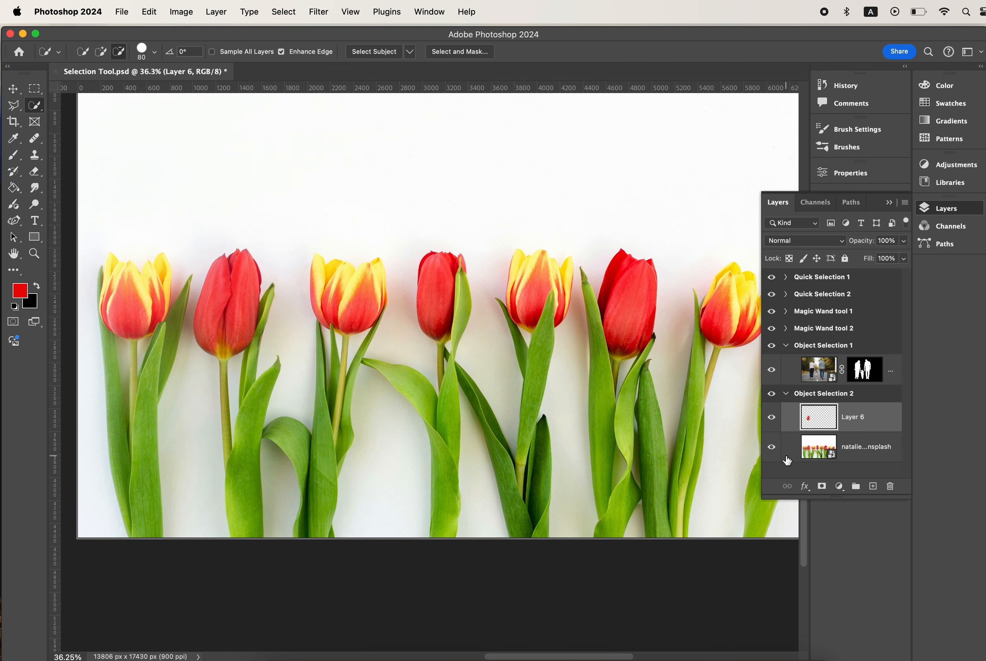
left_click(772, 448)
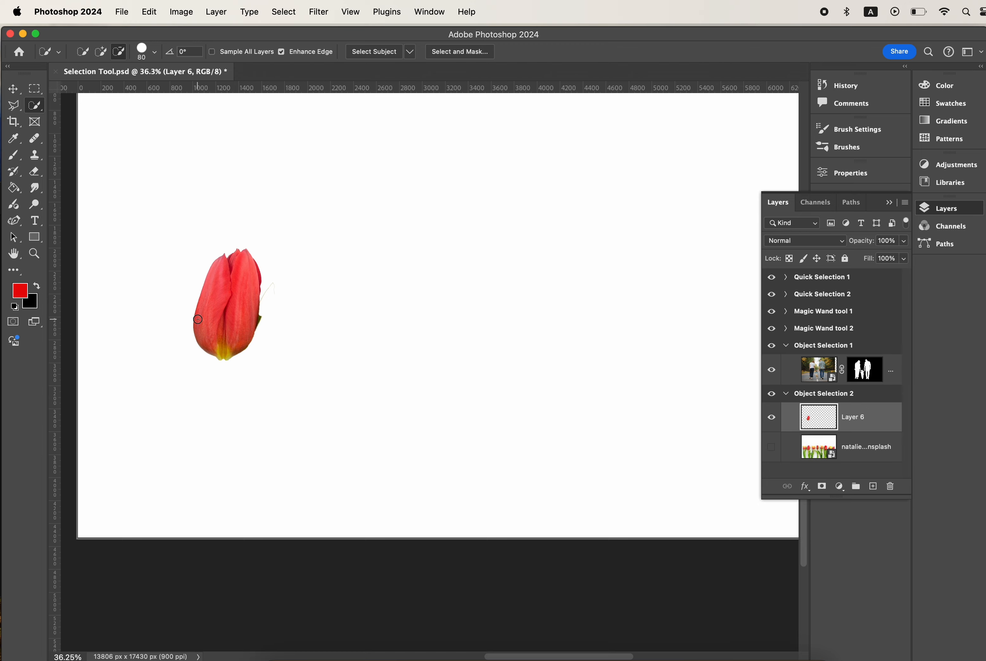
left_click(773, 448)
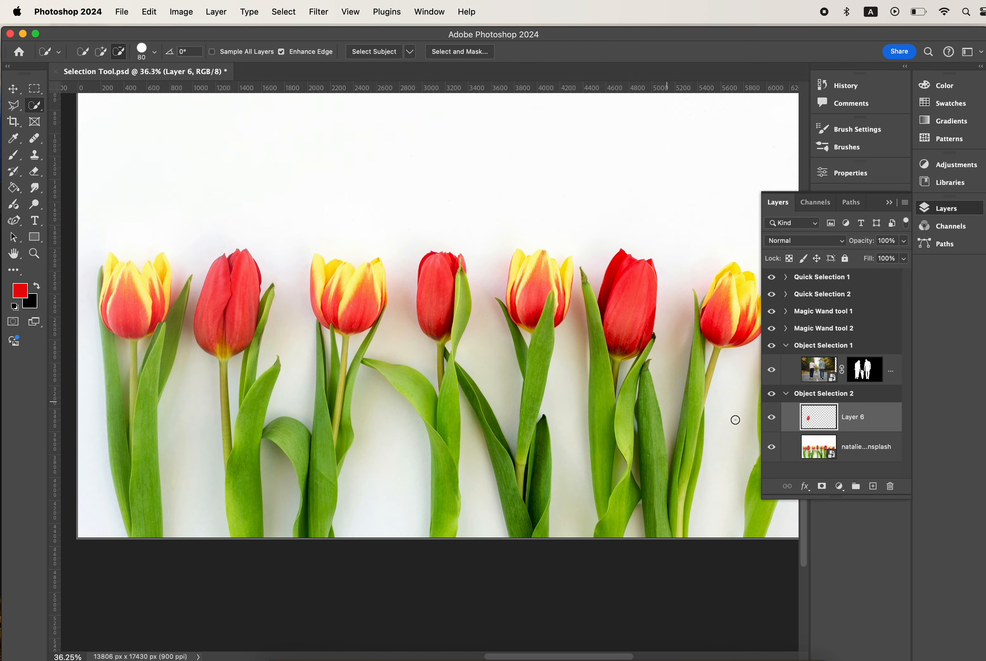
Step: Add a new layer above the copied tulip head and fill it with the red foreground color using the Paint Bucket
left_click(874, 488)
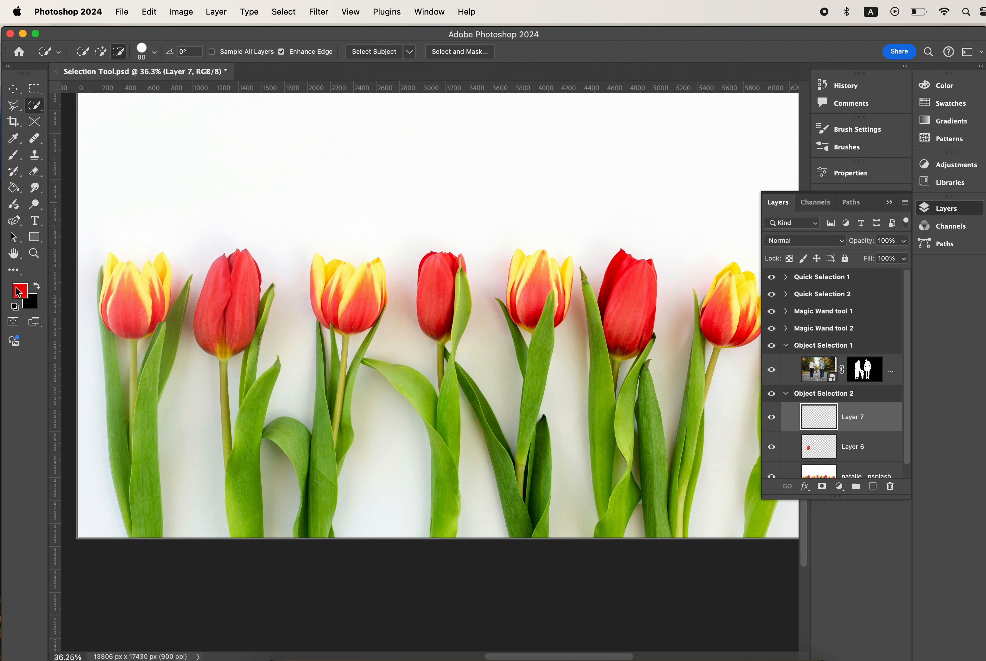
left_click(15, 189)
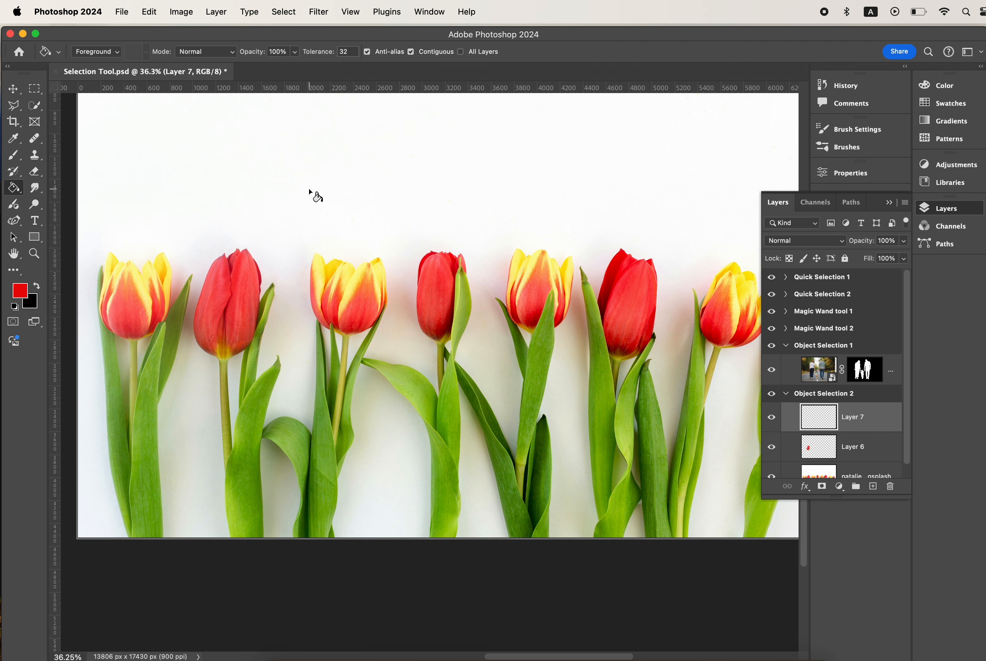
left_click(579, 180)
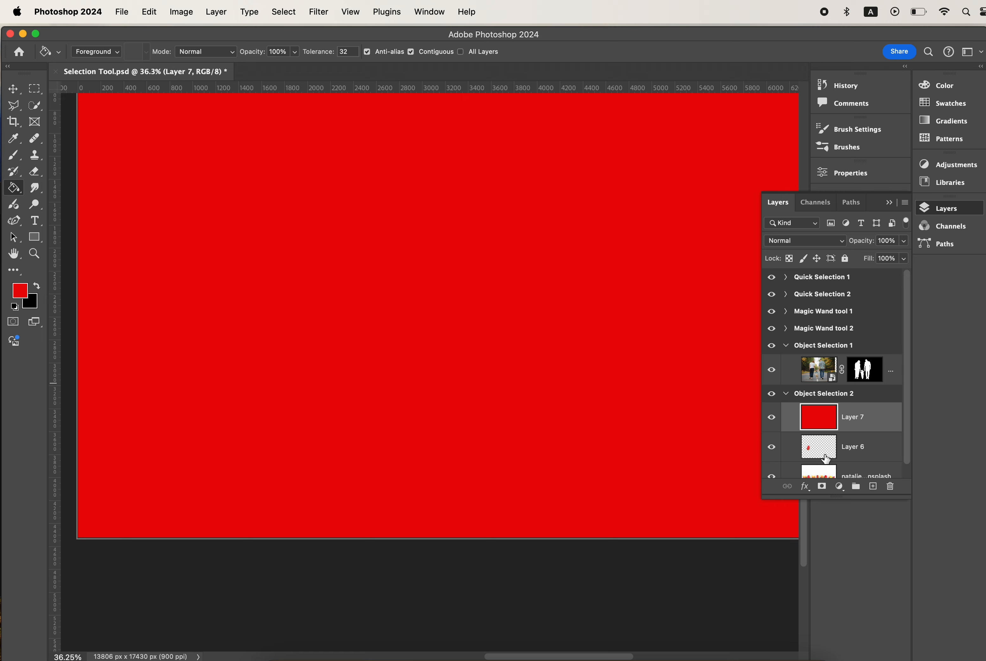
Step: Clip the red fill layer to the copied tulip head with a clipping mask
scroll(825, 480, "down", 1)
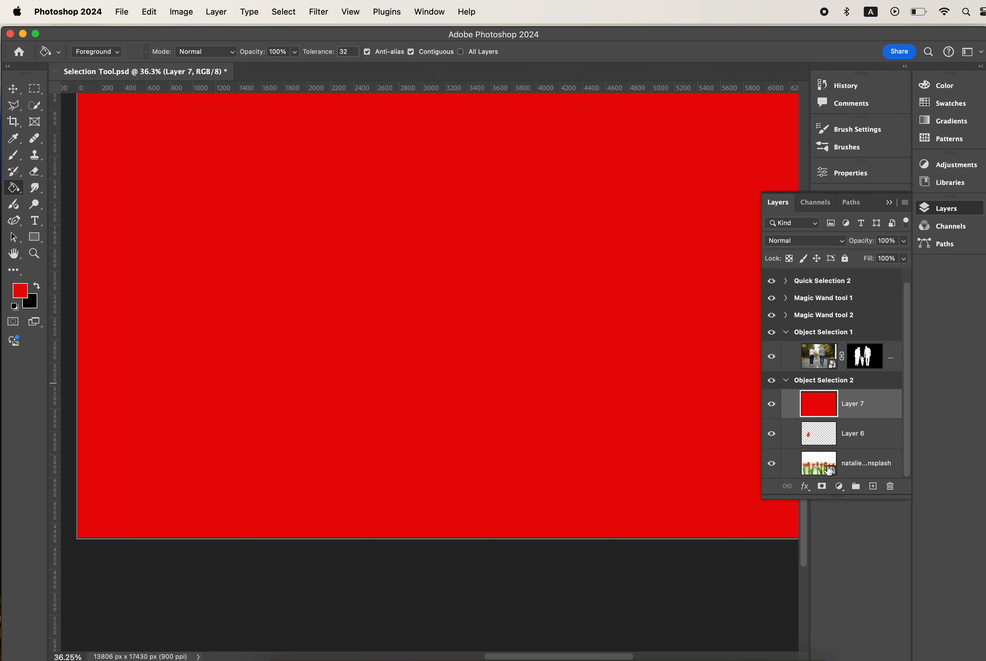
left_click(14, 97)
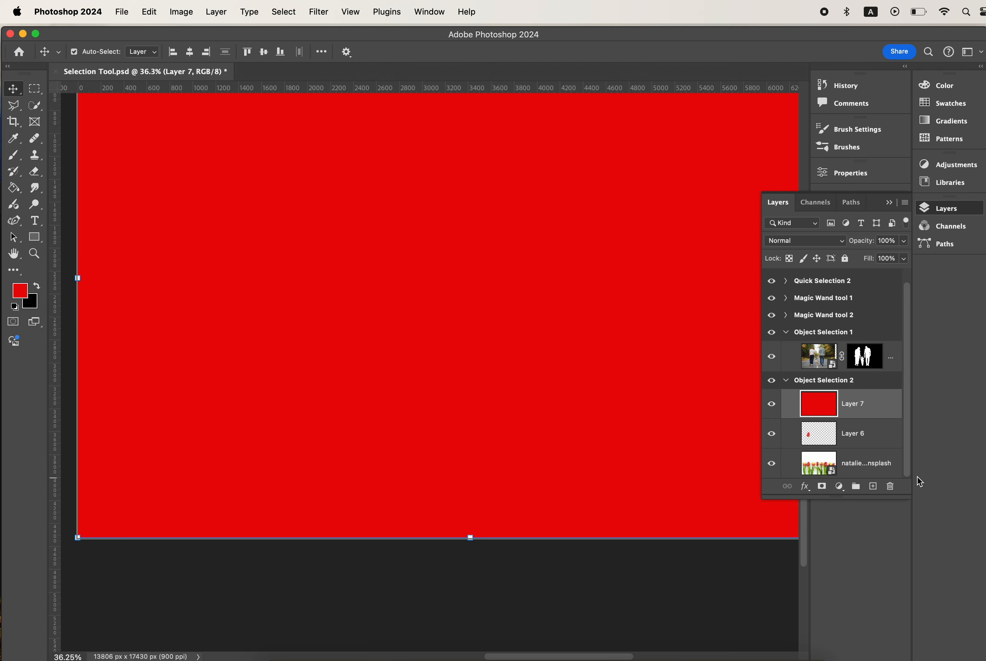
right_click(862, 401)
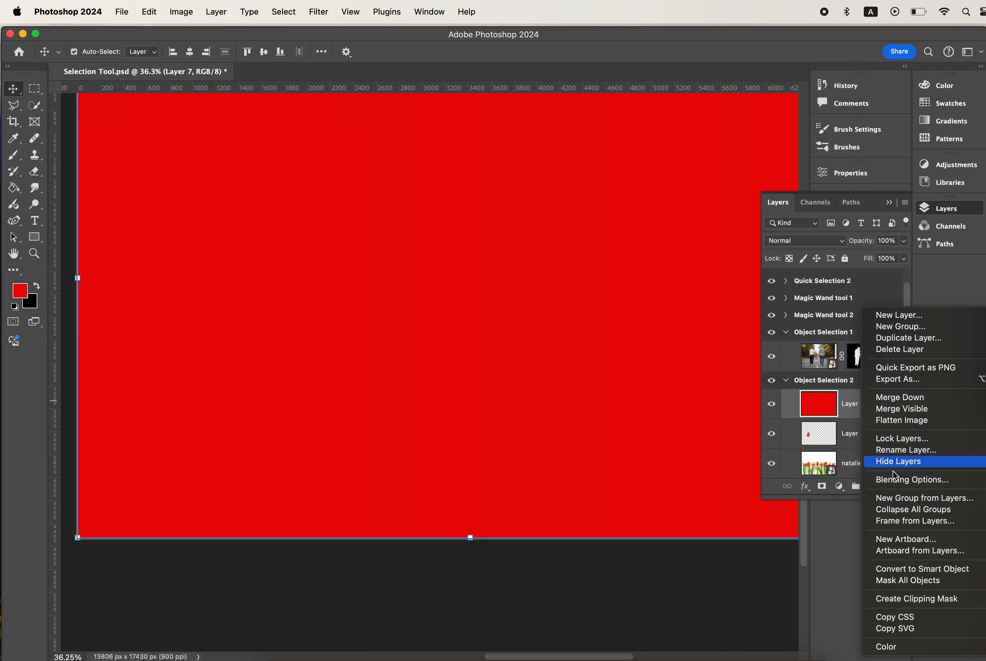
left_click(922, 600)
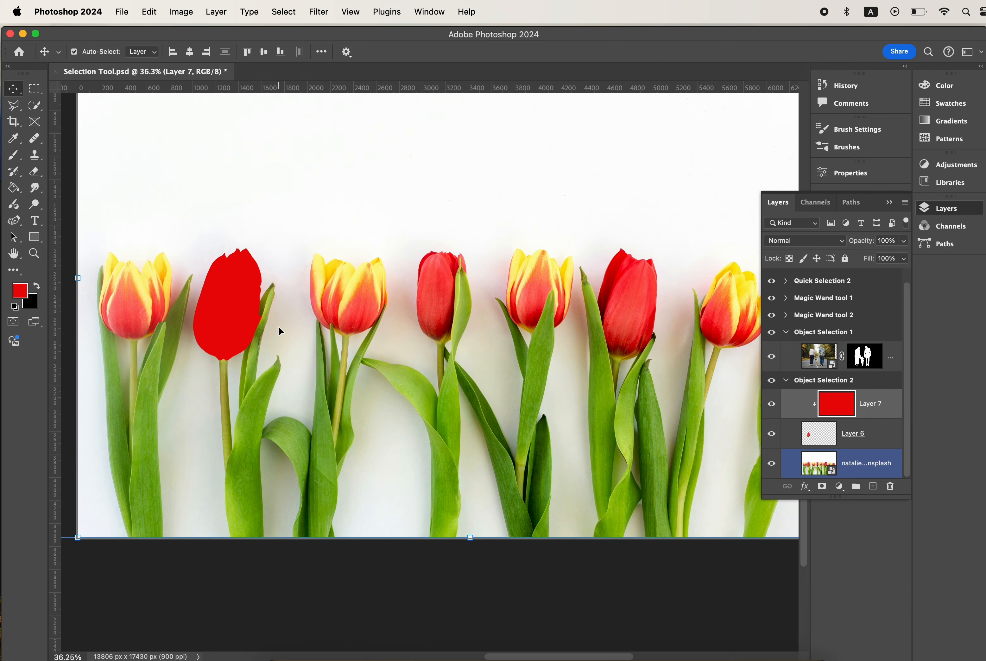
Step: Set the clipped red layer's blend mode to Linear Burn and its opacity to 63%
scroll(235, 336, "up", 5)
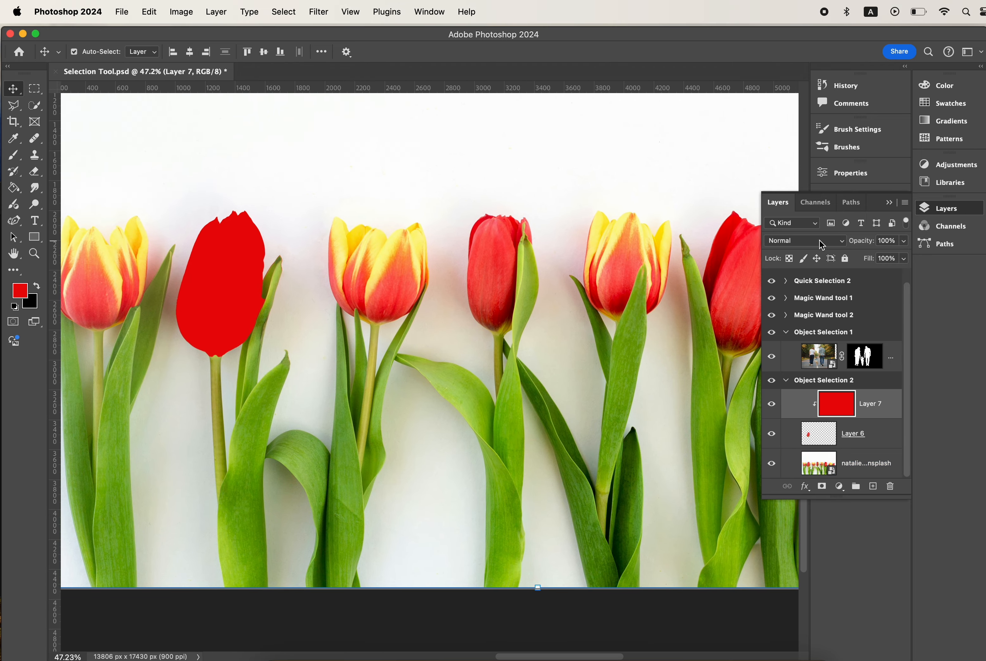
left_click(830, 244)
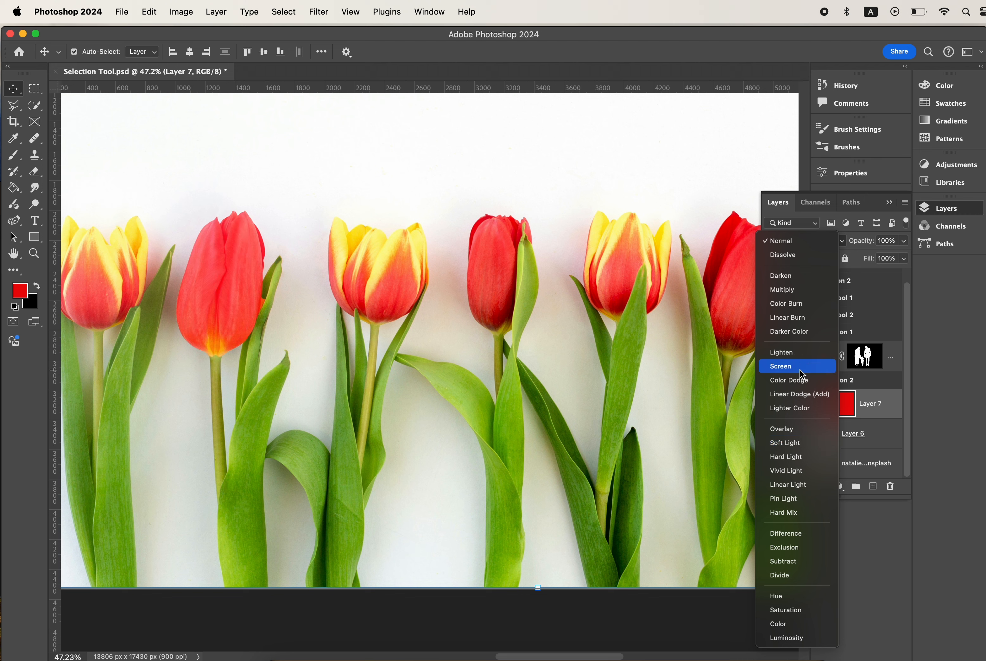
left_click(798, 319)
scroll(410, 342, "down", 3)
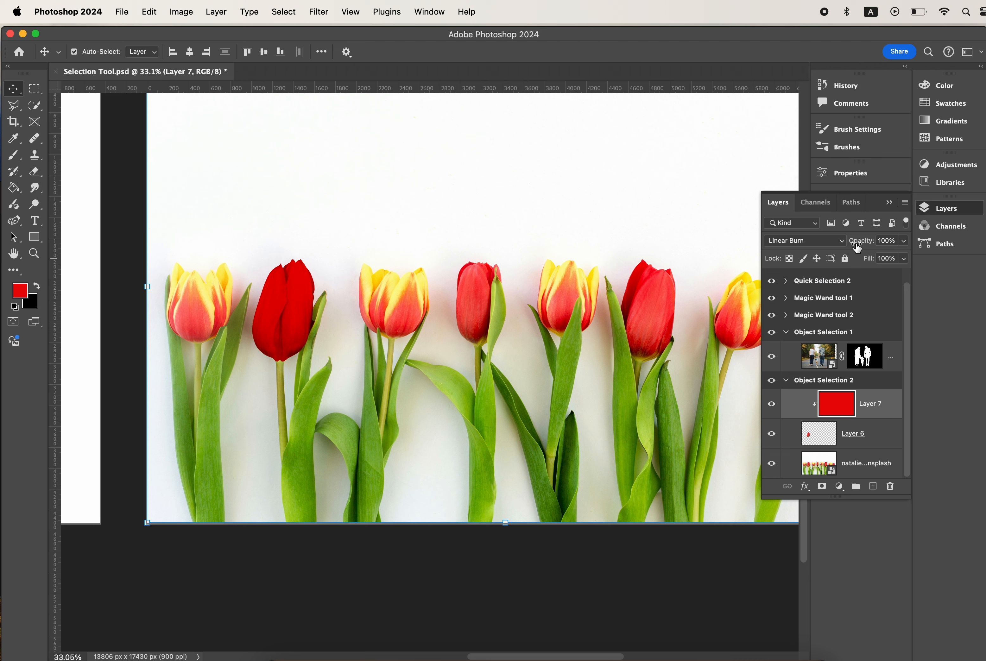
left_click(904, 242)
left_click_drag(893, 257, 878, 260)
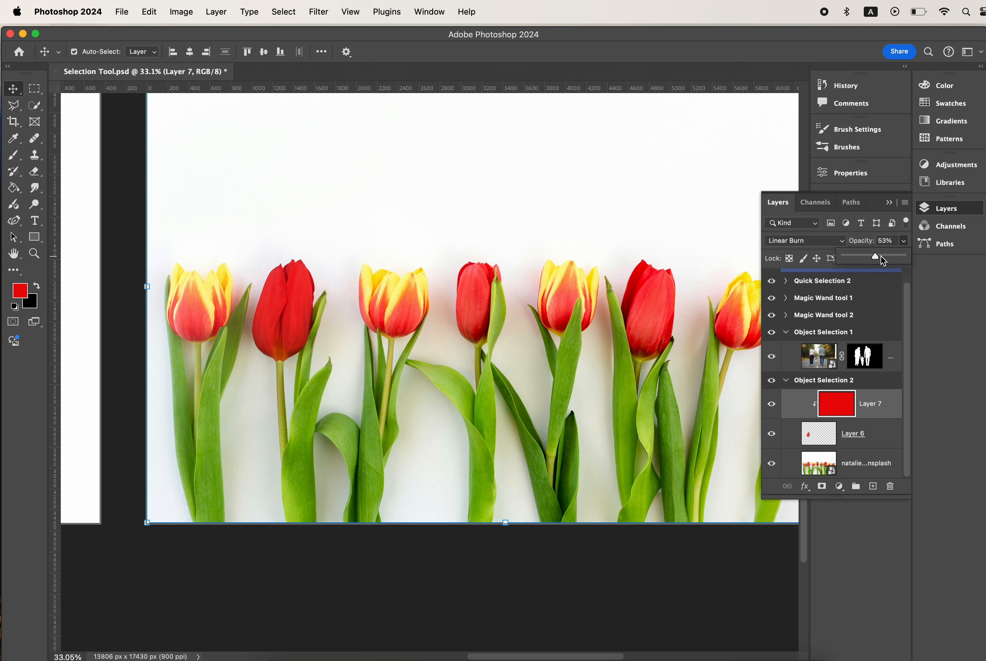
Step: Inspect the recolored second tulip up close and compare it with the other tulips in the photo
scroll(270, 286, "up", 5)
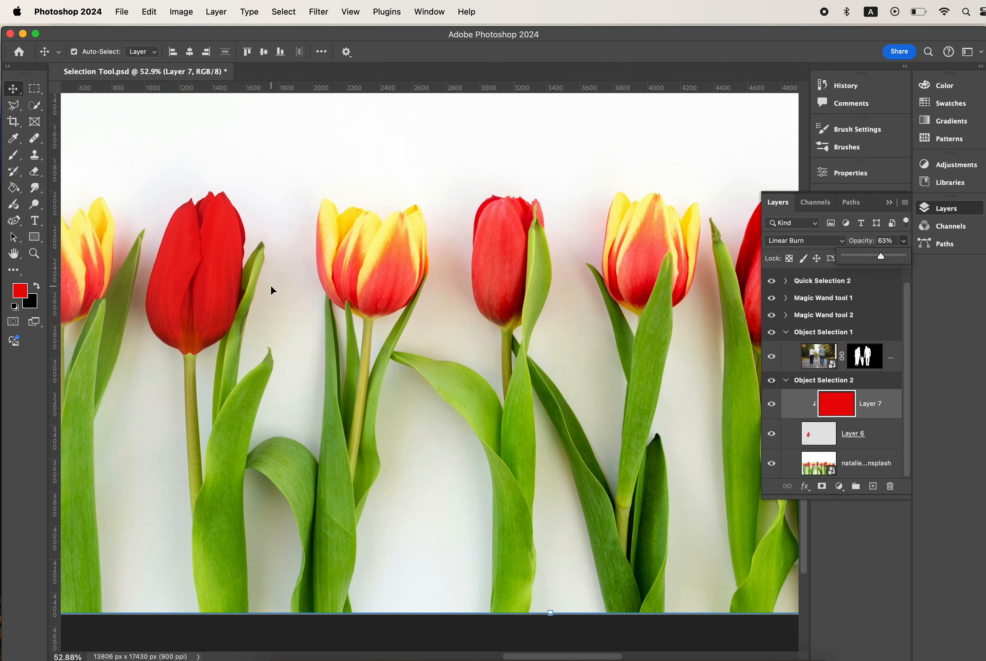
scroll(271, 286, "down", 2)
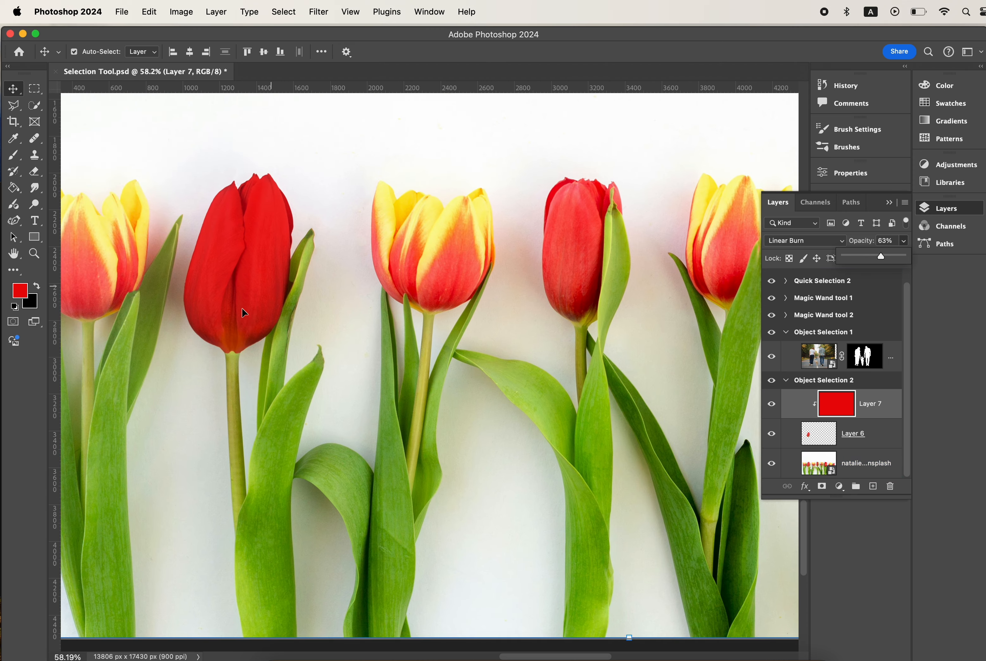
scroll(243, 313, "down", 2)
scroll(433, 287, "down", 2)
scroll(506, 304, "right", 3)
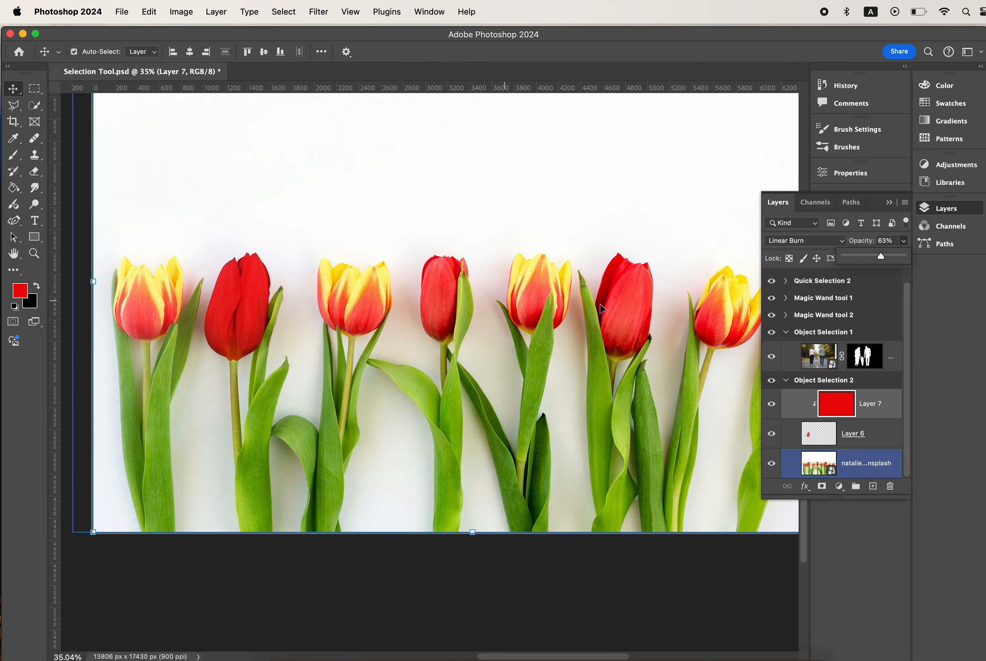
scroll(603, 308, "right", 1)
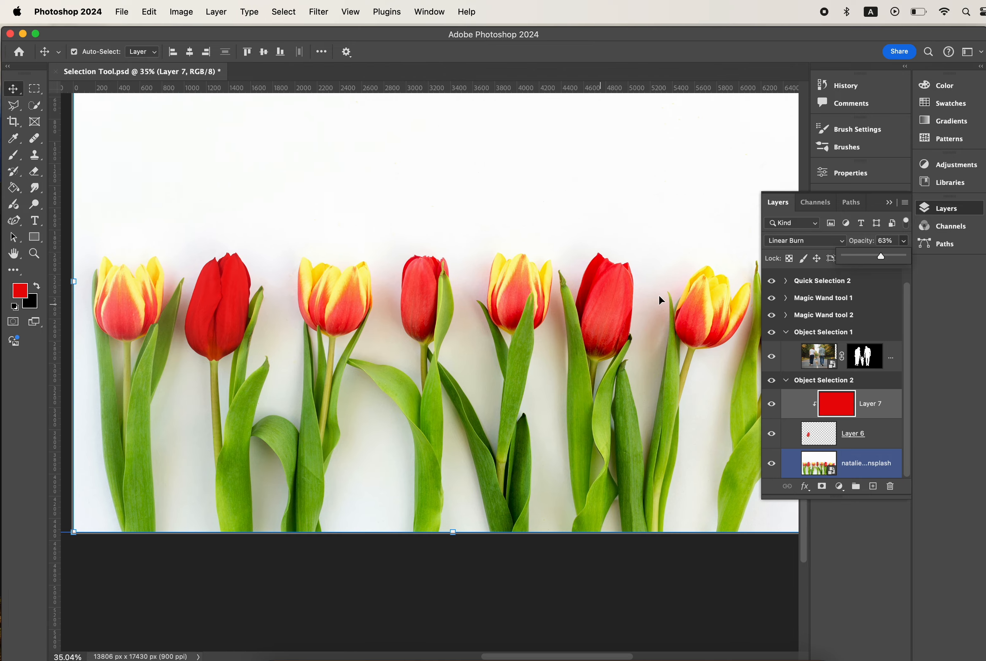
scroll(659, 296, "right", 2)
Step: Collapse the layer list and review the finished Object Selection, Magic Wand and Quick Selection artboards
left_click(890, 202)
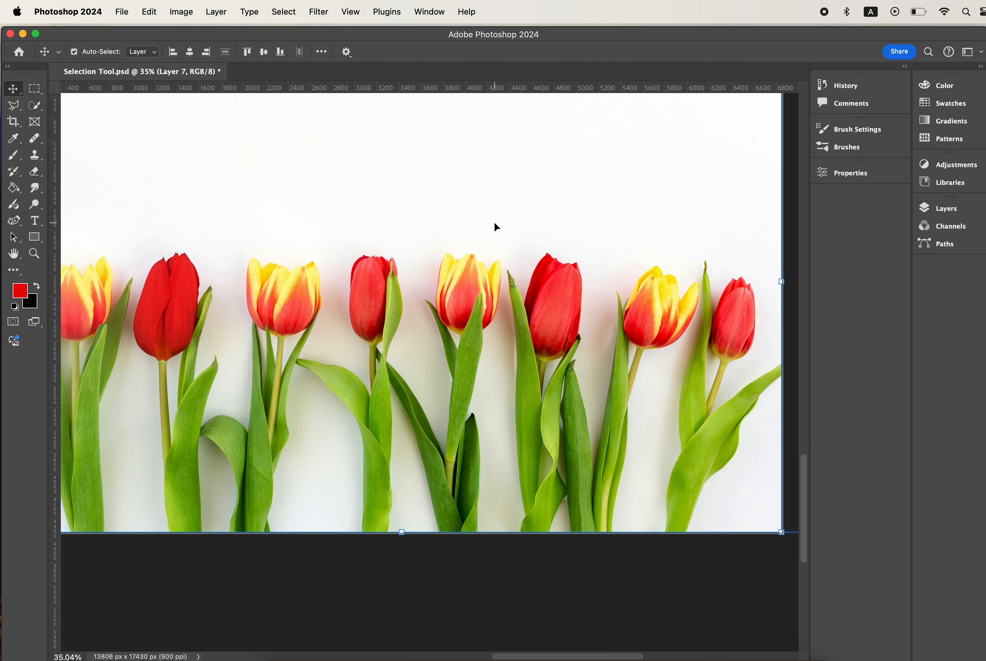
scroll(496, 227, "left", 3)
scroll(494, 220, "down", 10)
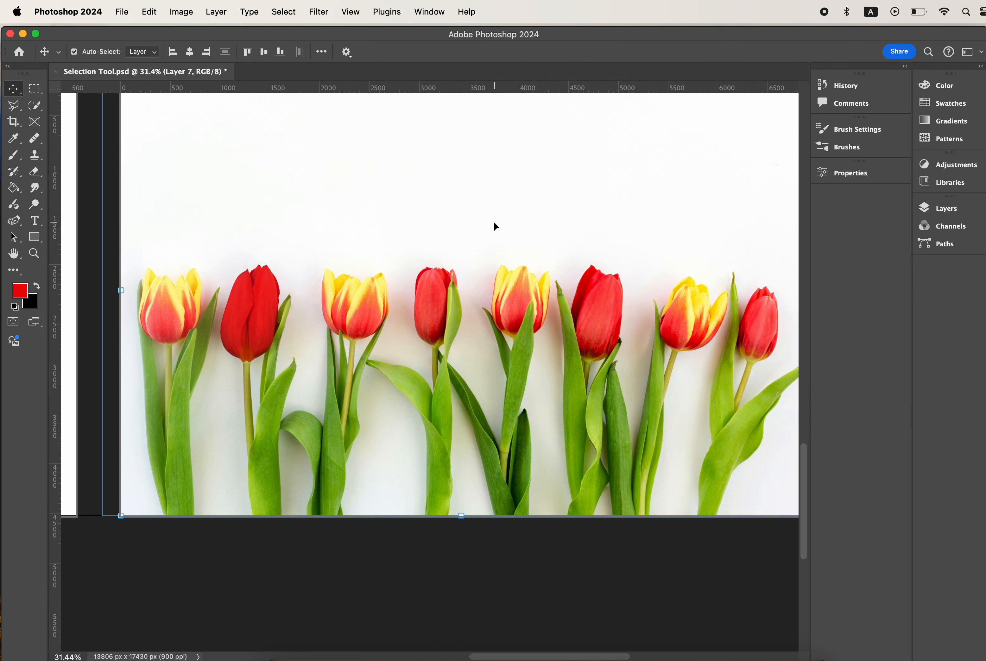
scroll(495, 224, "down", 3)
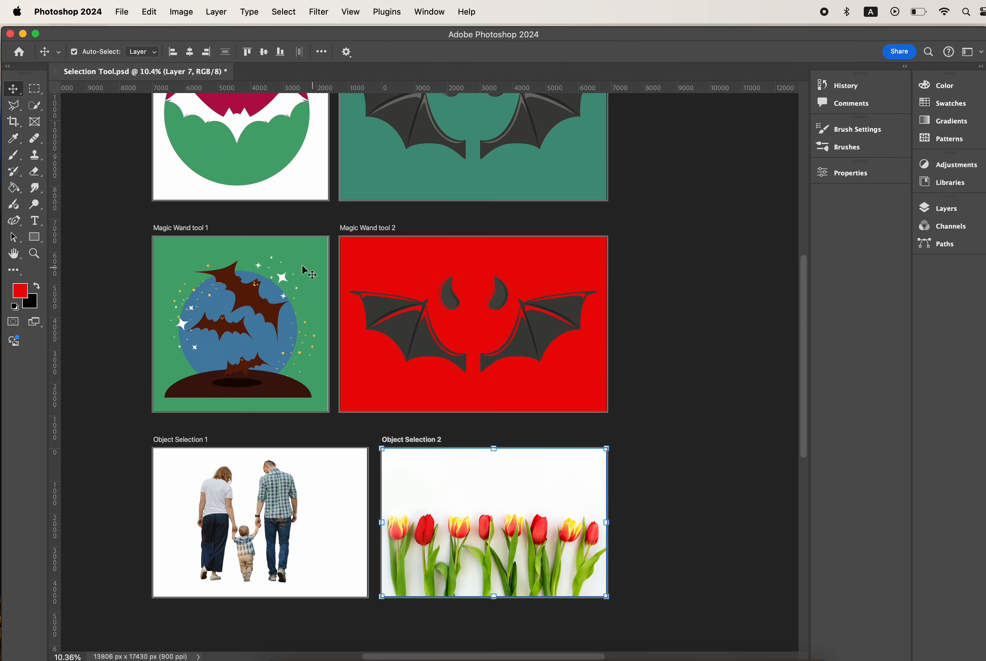
scroll(297, 225, "up", 5)
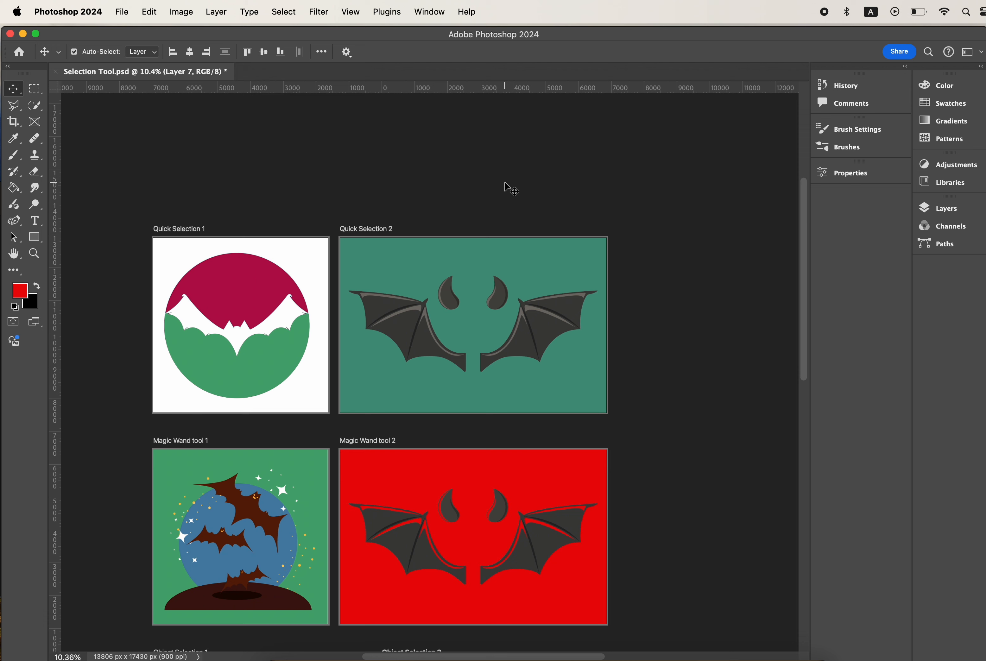
key("super+shift+5")
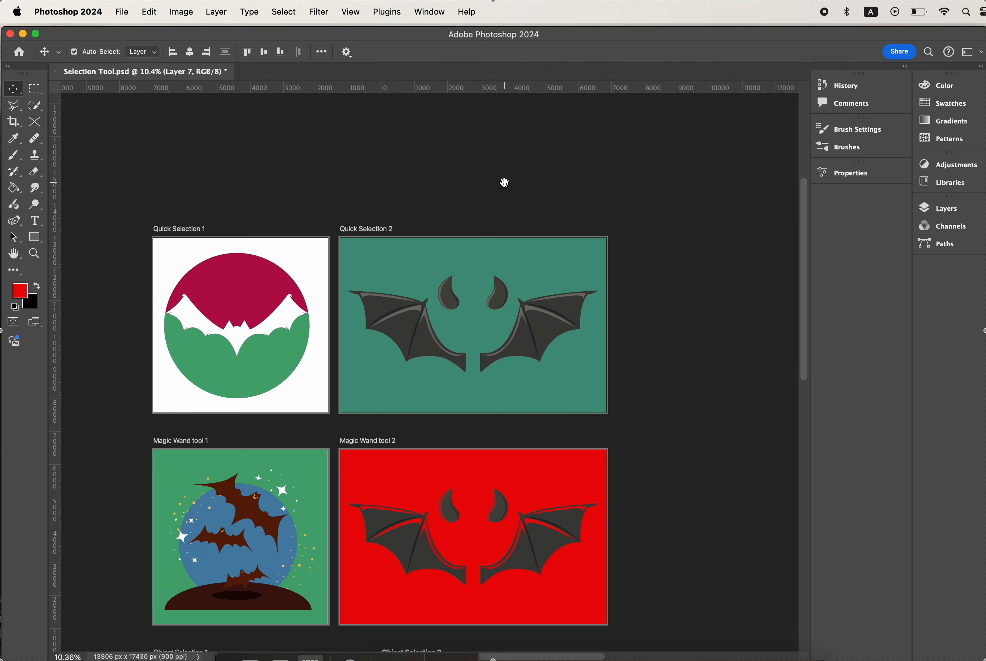